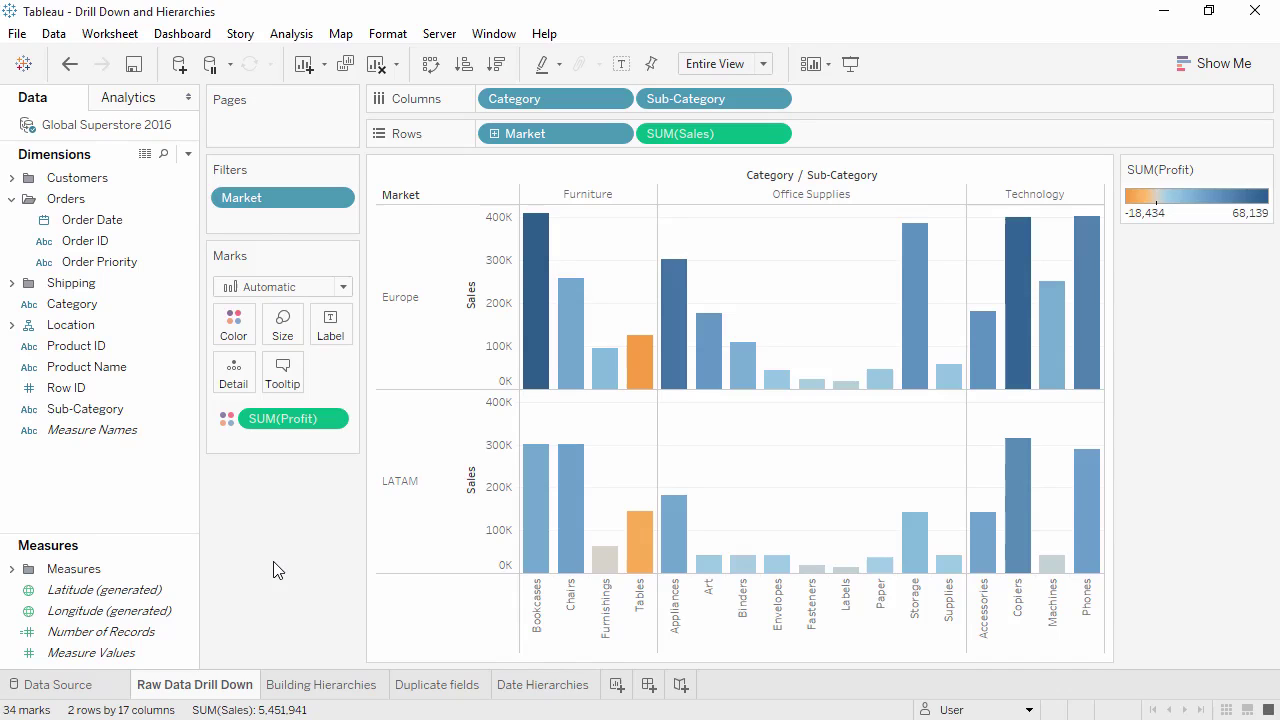
Drill Market down to Region, then collapse it back to Market level.
{"action": "left_click", "coordinate": [494, 134]}
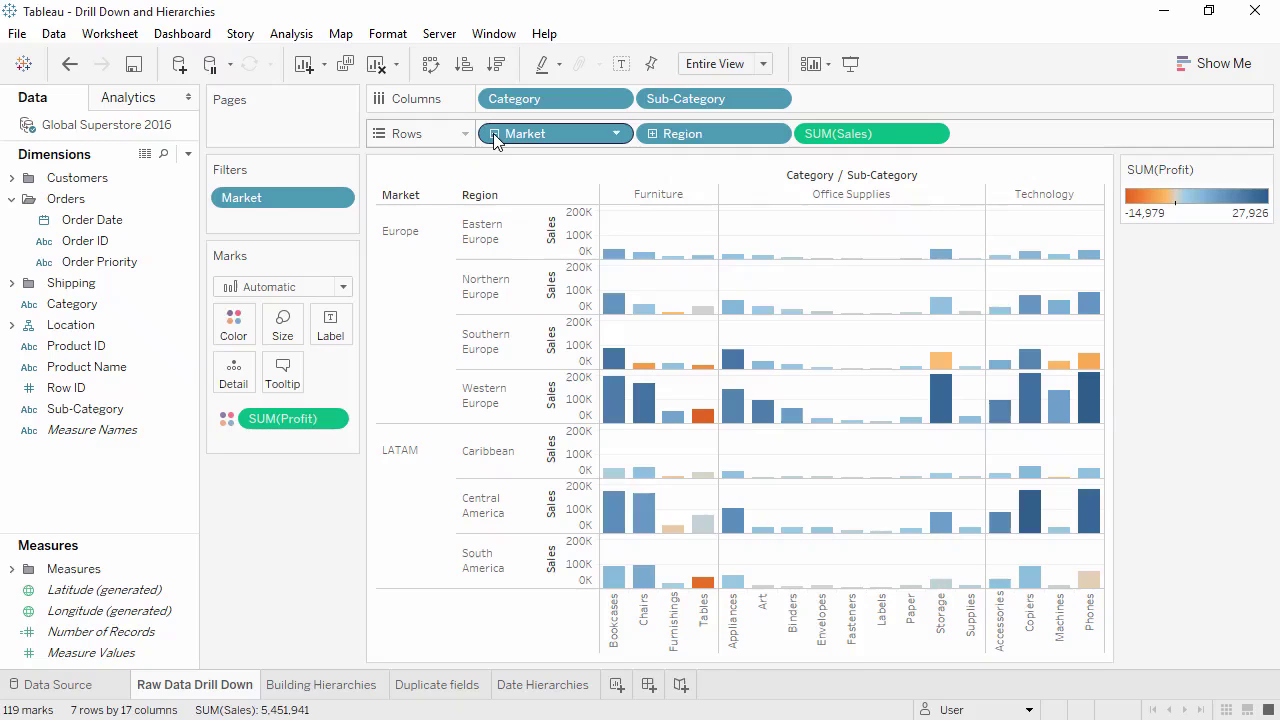
{"action": "left_click", "coordinate": [494, 134]}
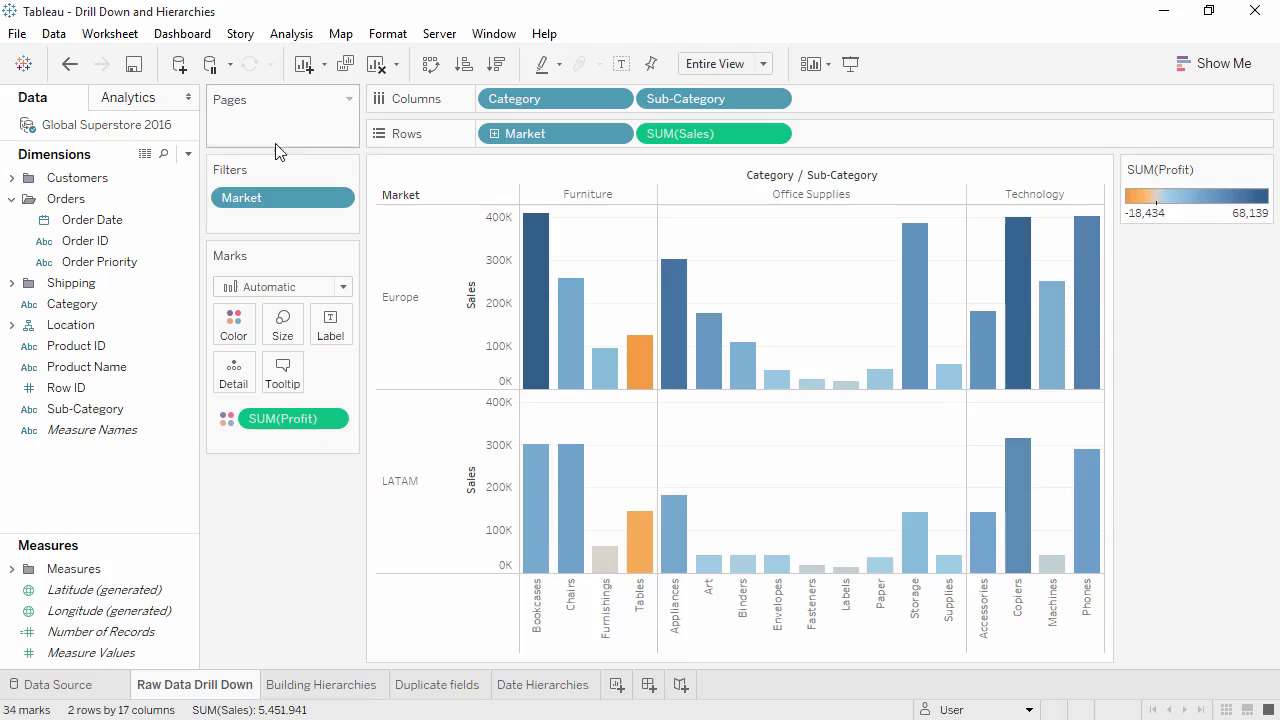
Briefly view the data source's raw records, then select the Europe Technology Copiers bar.
{"action": "left_click", "coordinate": [145, 155]}
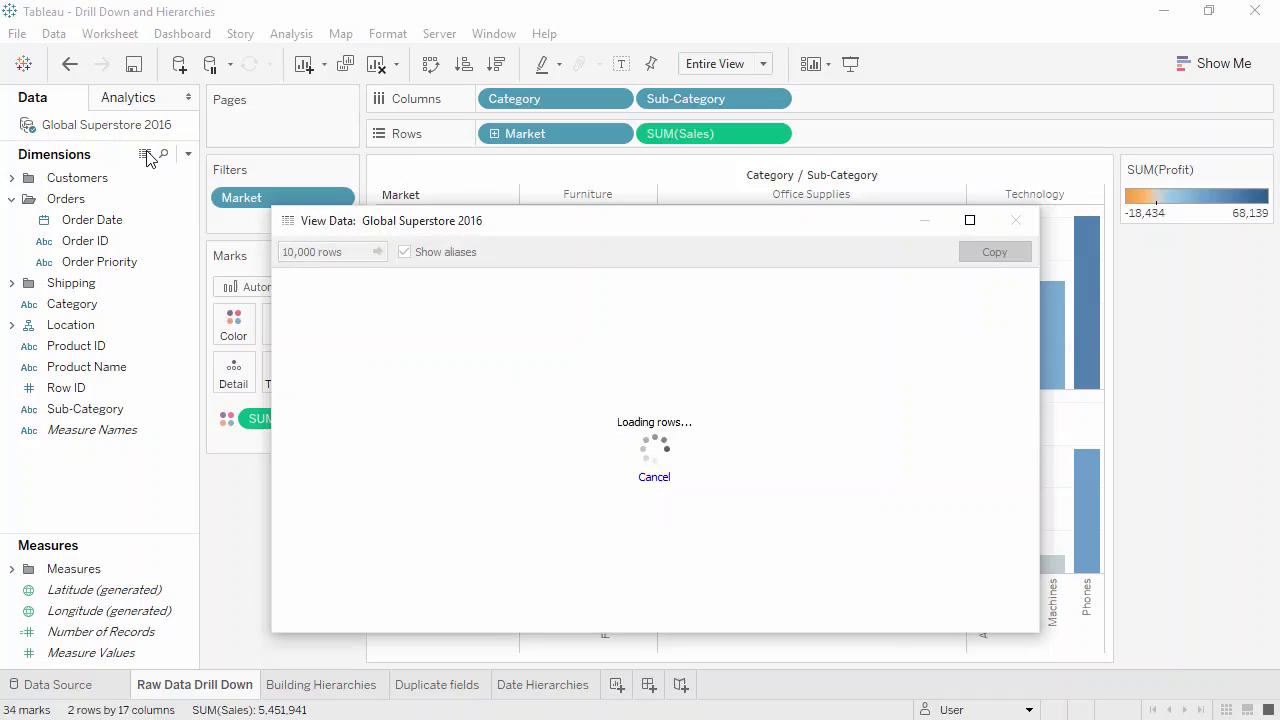
{"action": "left_click", "coordinate": [1016, 221]}
{"action": "mouse_move", "coordinate": [1018, 240]}
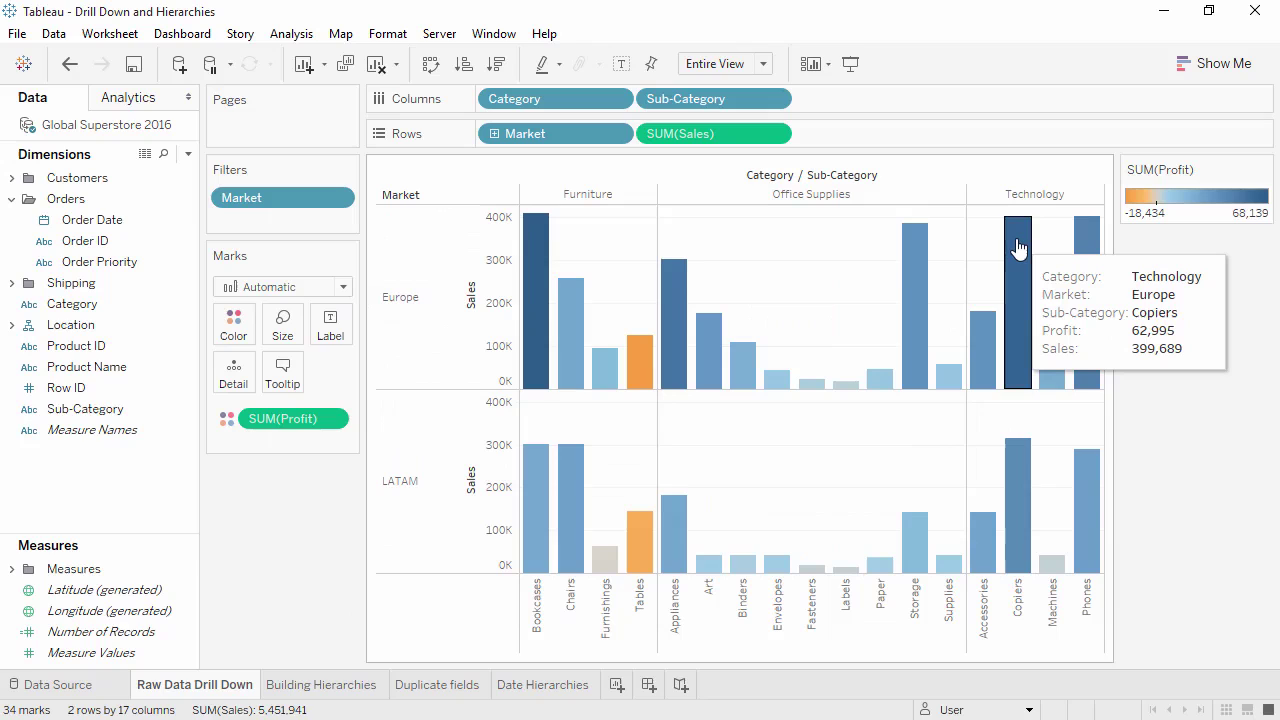
{"action": "left_click", "coordinate": [1017, 242]}
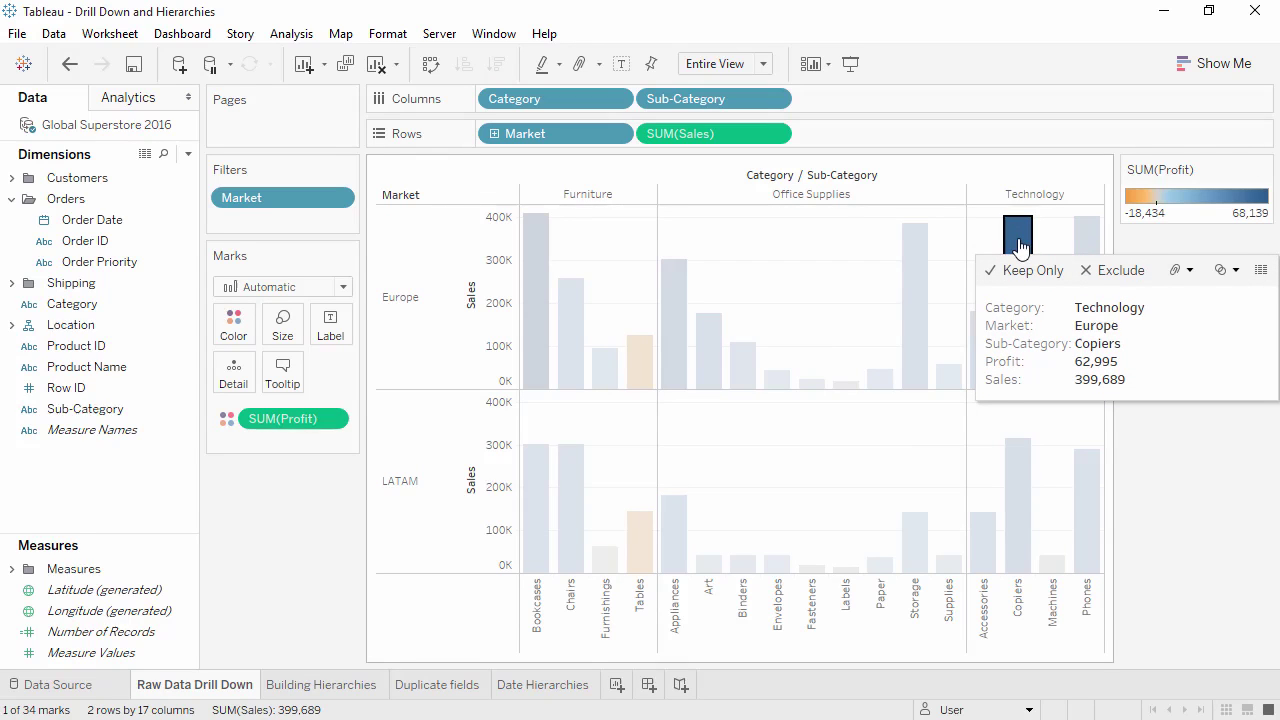
Review the Full Data records behind the Copiers bar, then go to the Building Hierarchies sheet.
{"action": "left_click", "coordinate": [1261, 270]}
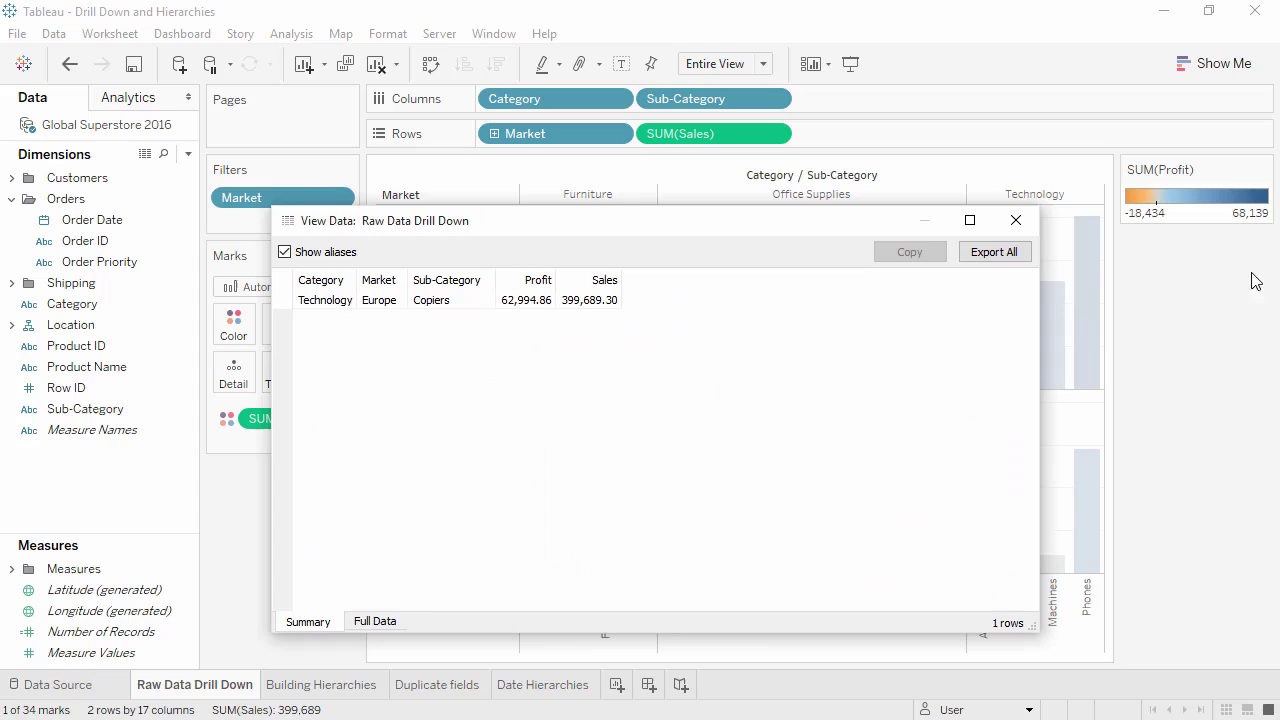
{"action": "left_click", "coordinate": [375, 621]}
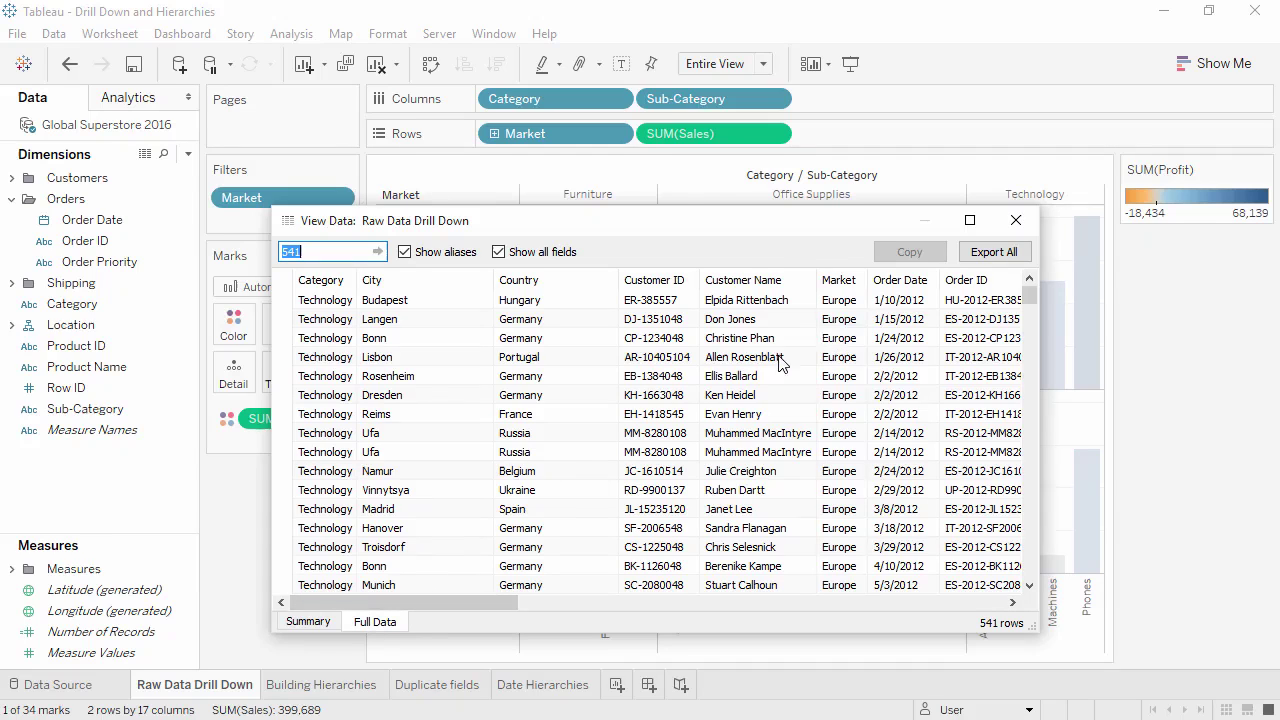
{"action": "left_click", "coordinate": [1014, 222]}
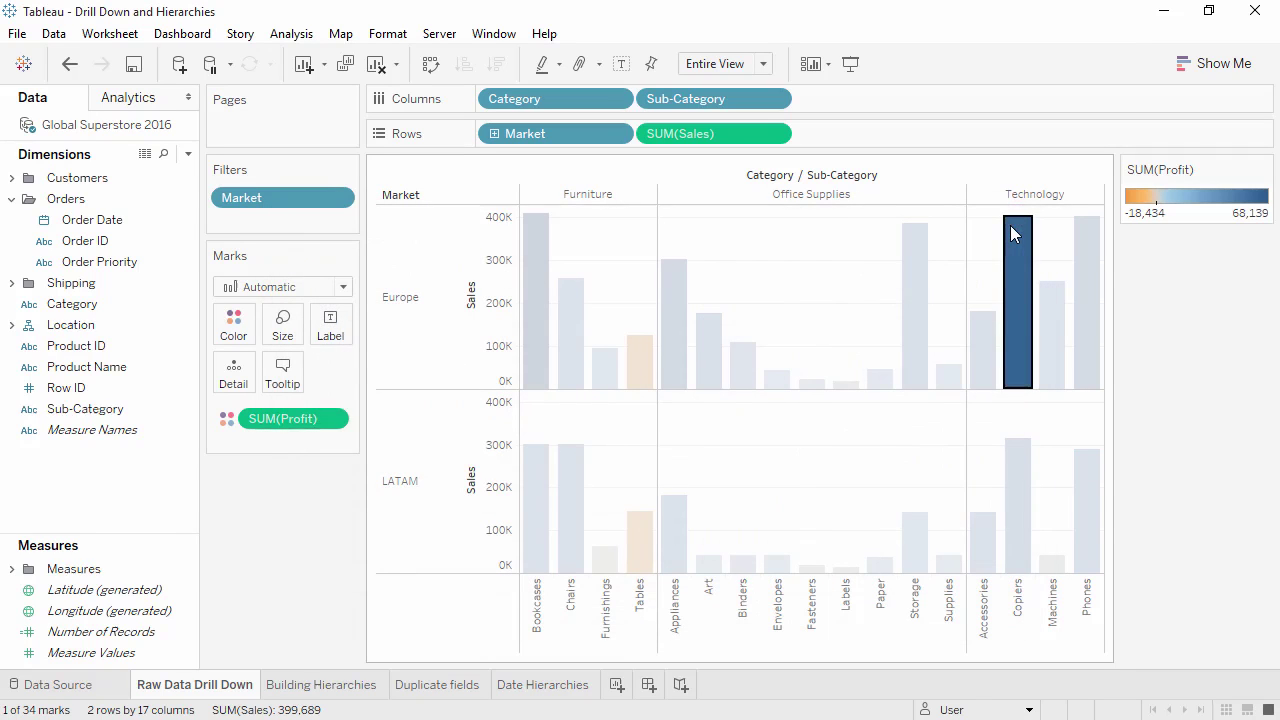
{"action": "left_click", "coordinate": [332, 685]}
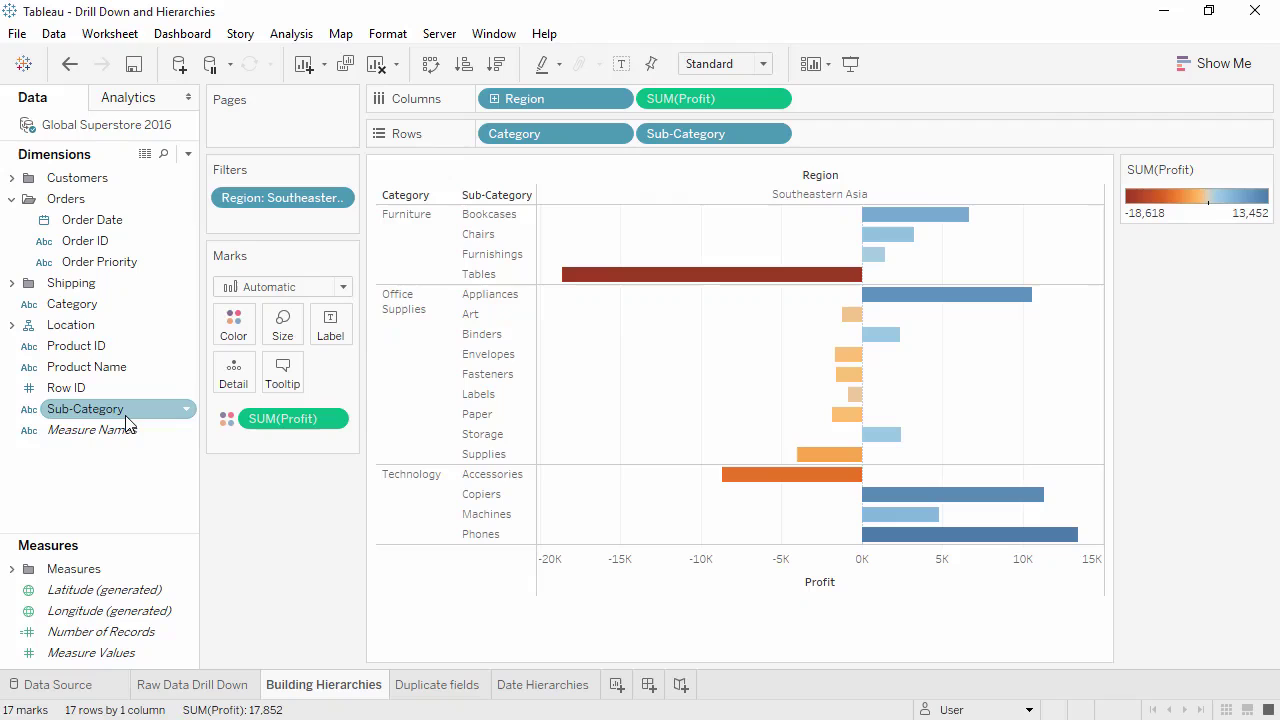
Drop Sub-Category onto Category to create the 'Products' hierarchy, then roll up and drill down.
{"action": "left_click_drag", "start_coordinate": [125, 424], "coordinate": [117, 306]}
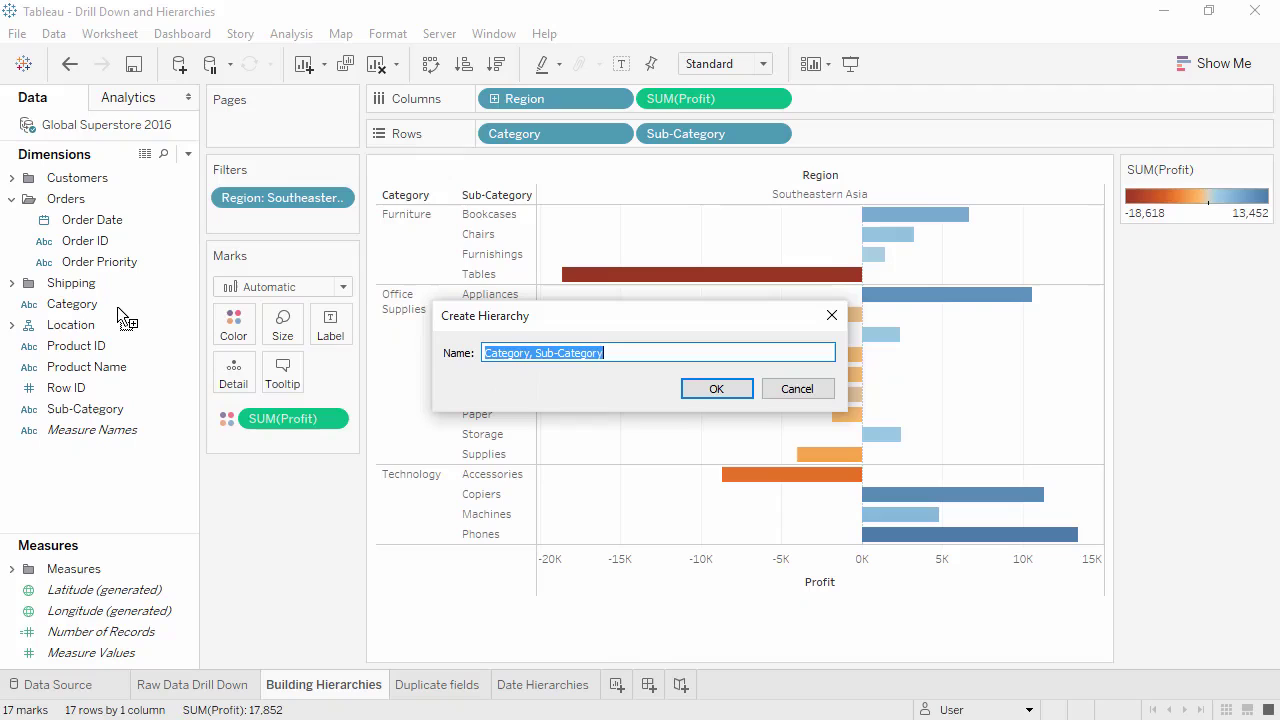
{"action": "type", "text": "Products"}
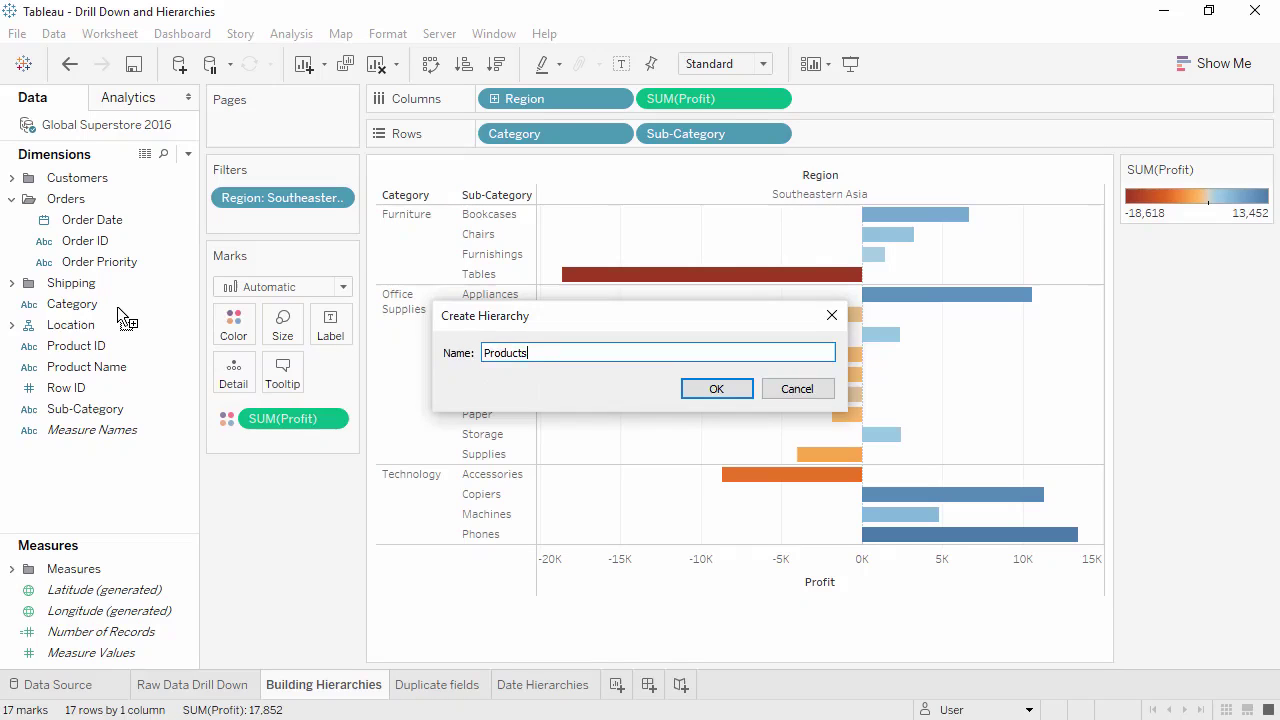
{"action": "key", "text": "Return"}
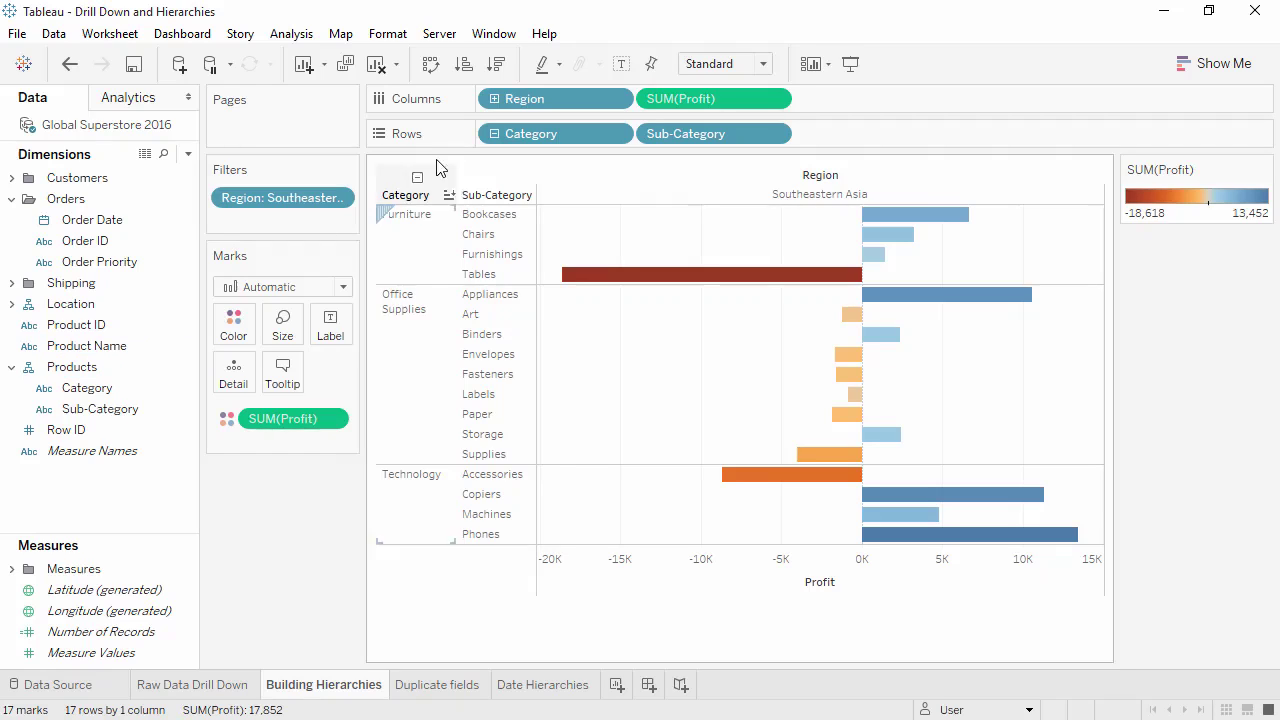
{"action": "left_click", "coordinate": [495, 134]}
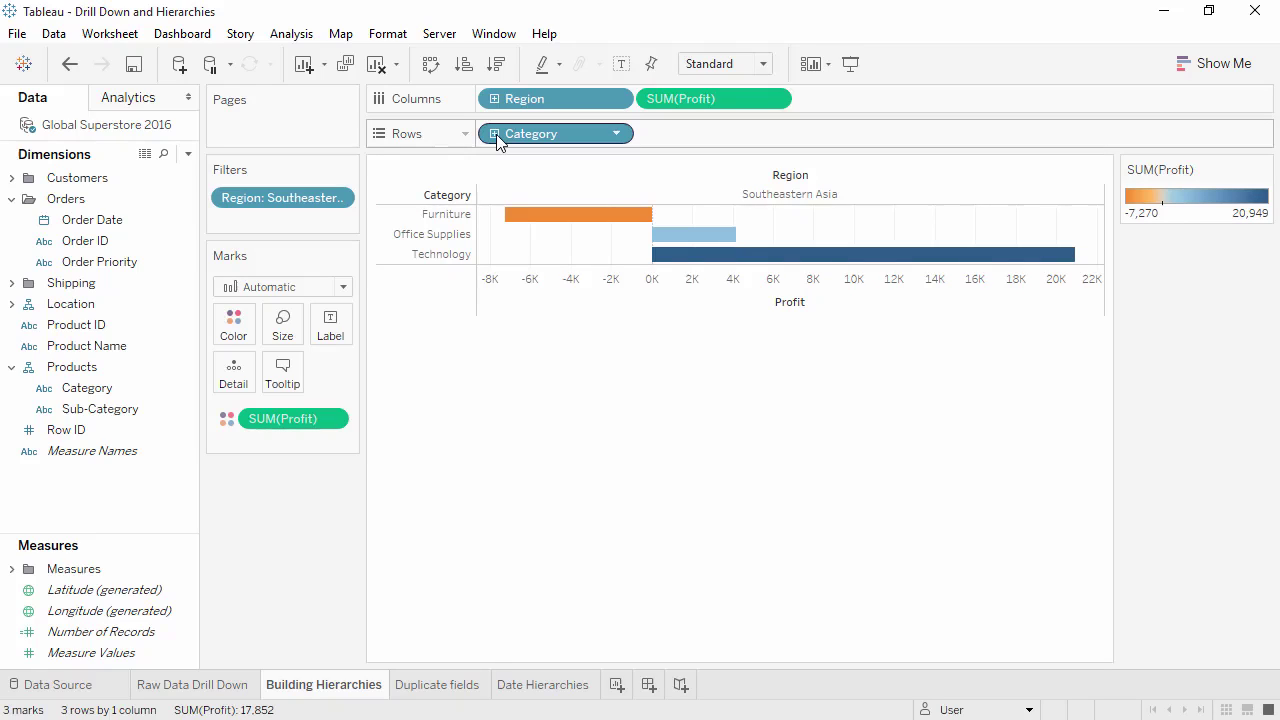
{"action": "left_click", "coordinate": [495, 134]}
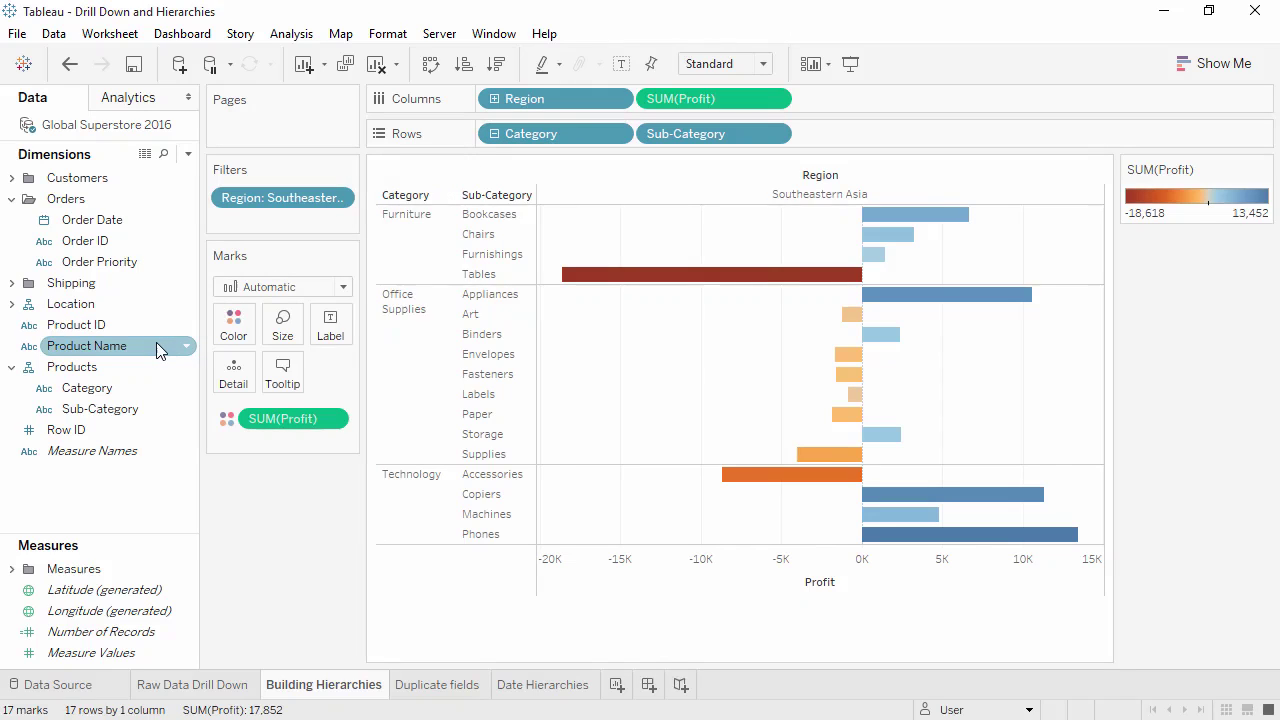
Place Product Name beneath Sub-Category in Products, then drill to products and back to Sub-Category.
{"action": "left_click_drag", "start_coordinate": [149, 342], "coordinate": [148, 412]}
{"action": "left_click", "coordinate": [116, 390]}
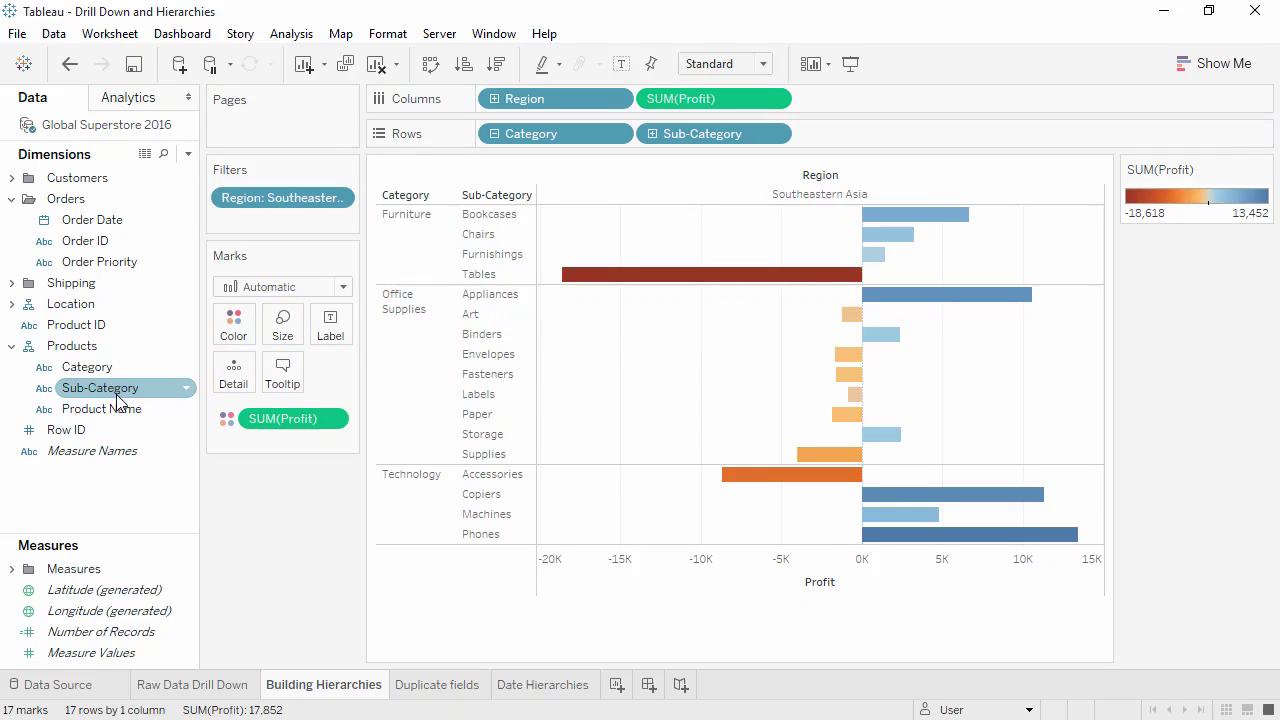
{"action": "mouse_move", "coordinate": [116, 391]}
{"action": "left_mouse_down"}
{"action": "mouse_move", "coordinate": [115, 359]}
{"action": "mouse_move", "coordinate": [115, 376]}
{"action": "left_mouse_up"}
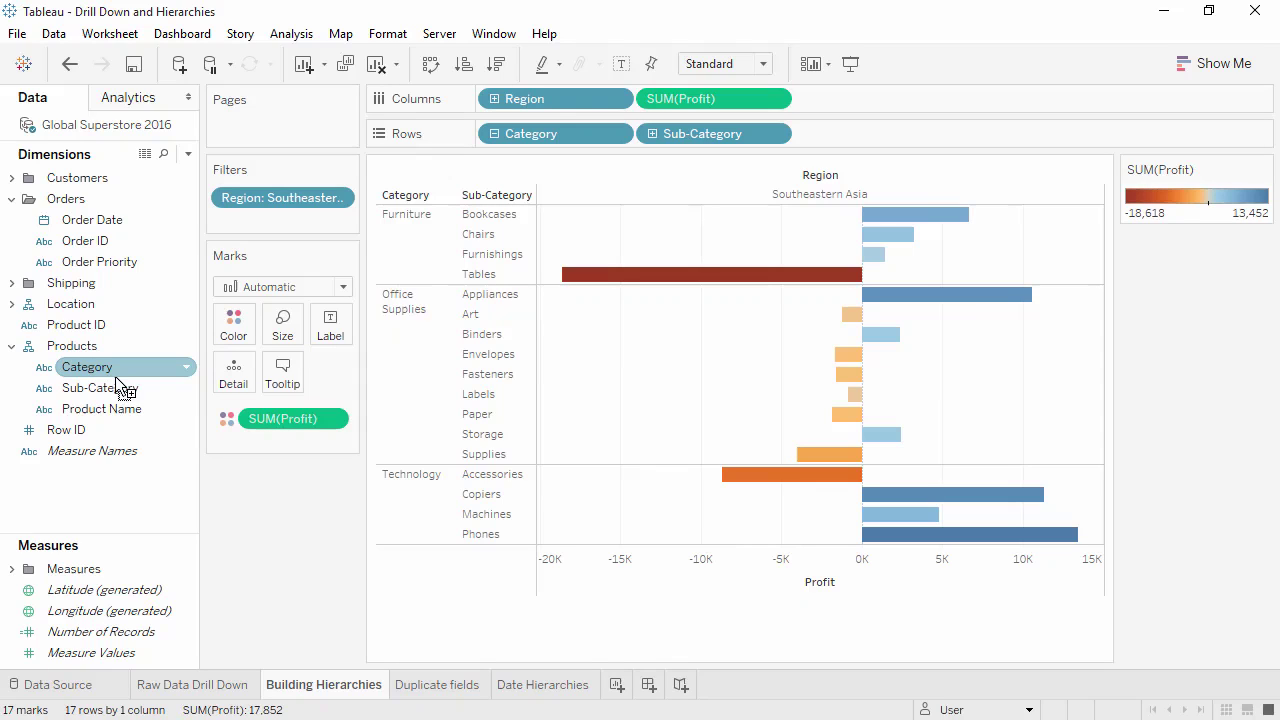
{"action": "mouse_move", "coordinate": [115, 376]}
{"action": "left_mouse_down"}
{"action": "mouse_move", "coordinate": [171, 363]}
{"action": "mouse_move", "coordinate": [400, 230]}
{"action": "mouse_move", "coordinate": [528, 130]}
{"action": "mouse_move", "coordinate": [632, 138]}
{"action": "mouse_move", "coordinate": [659, 163]}
{"action": "mouse_move", "coordinate": [401, 384]}
{"action": "mouse_move", "coordinate": [298, 504]}
{"action": "left_mouse_up"}
{"action": "left_click", "coordinate": [652, 133]}
{"action": "left_click", "coordinate": [495, 134]}
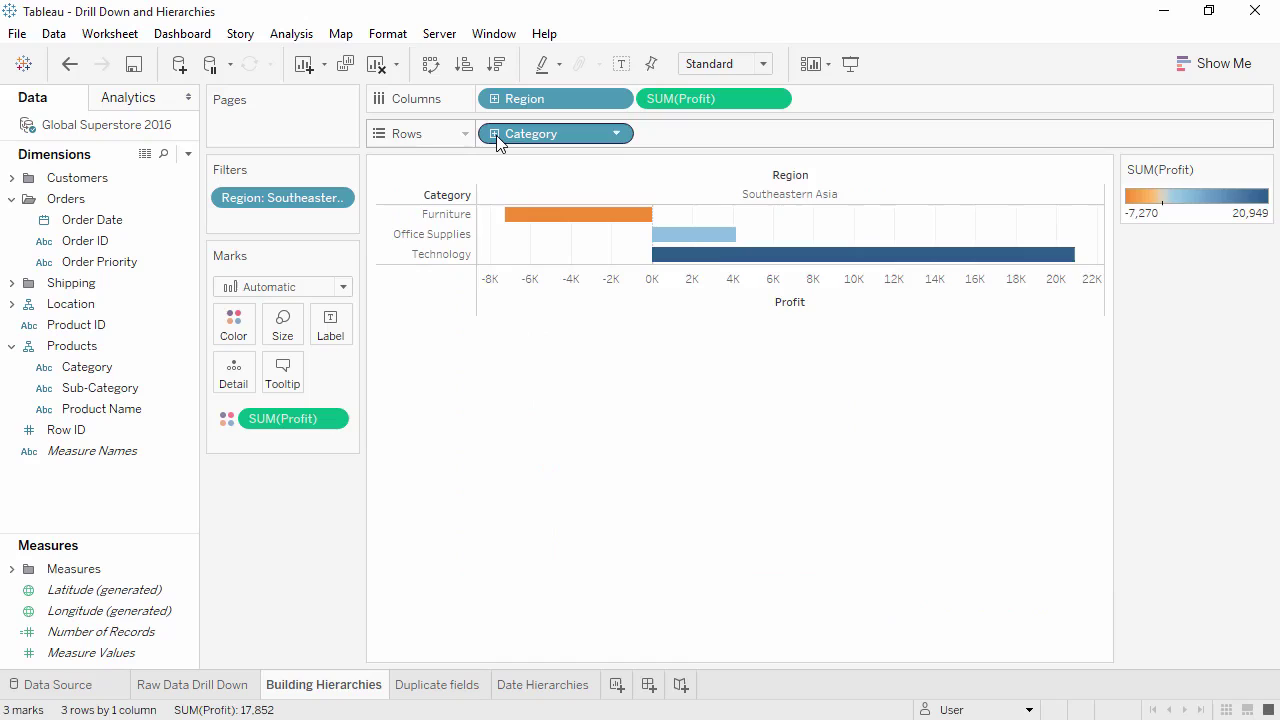
{"action": "left_click", "coordinate": [495, 134]}
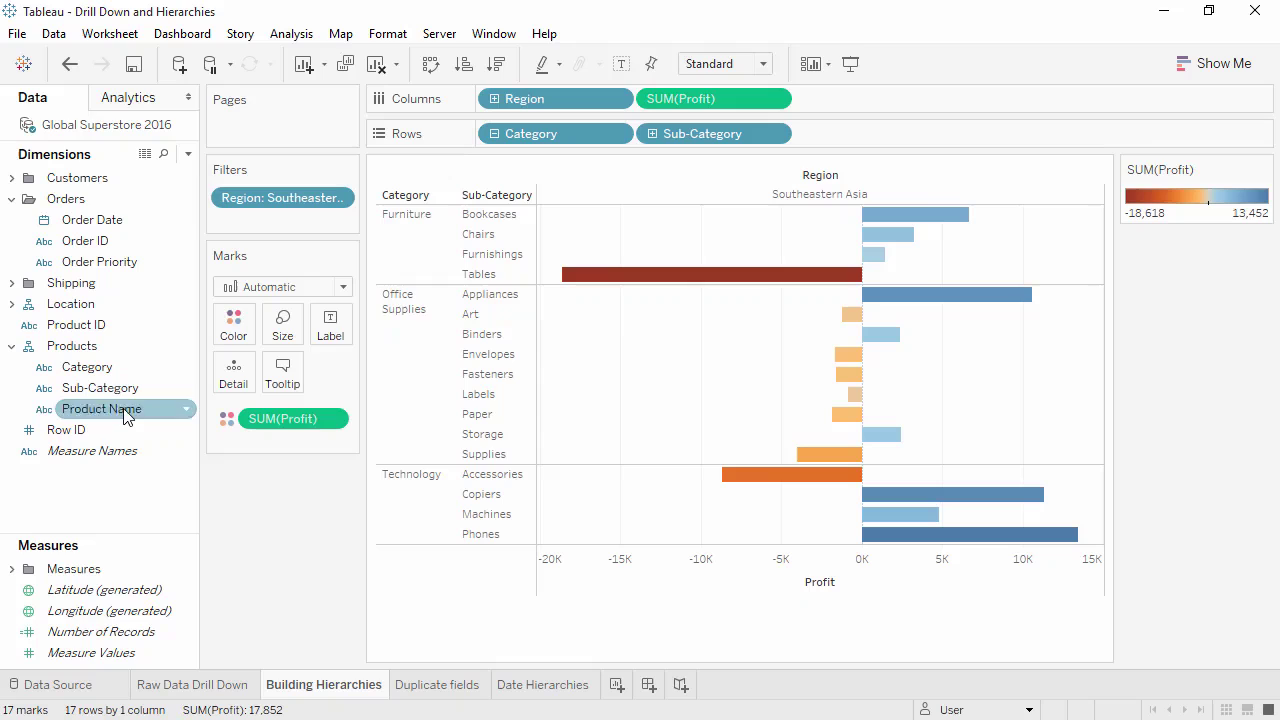
Remove the Products hierarchy, undo to restore it, then go to the Duplicate fields sheet.
{"action": "left_click_drag", "start_coordinate": [126, 414], "coordinate": [112, 494]}
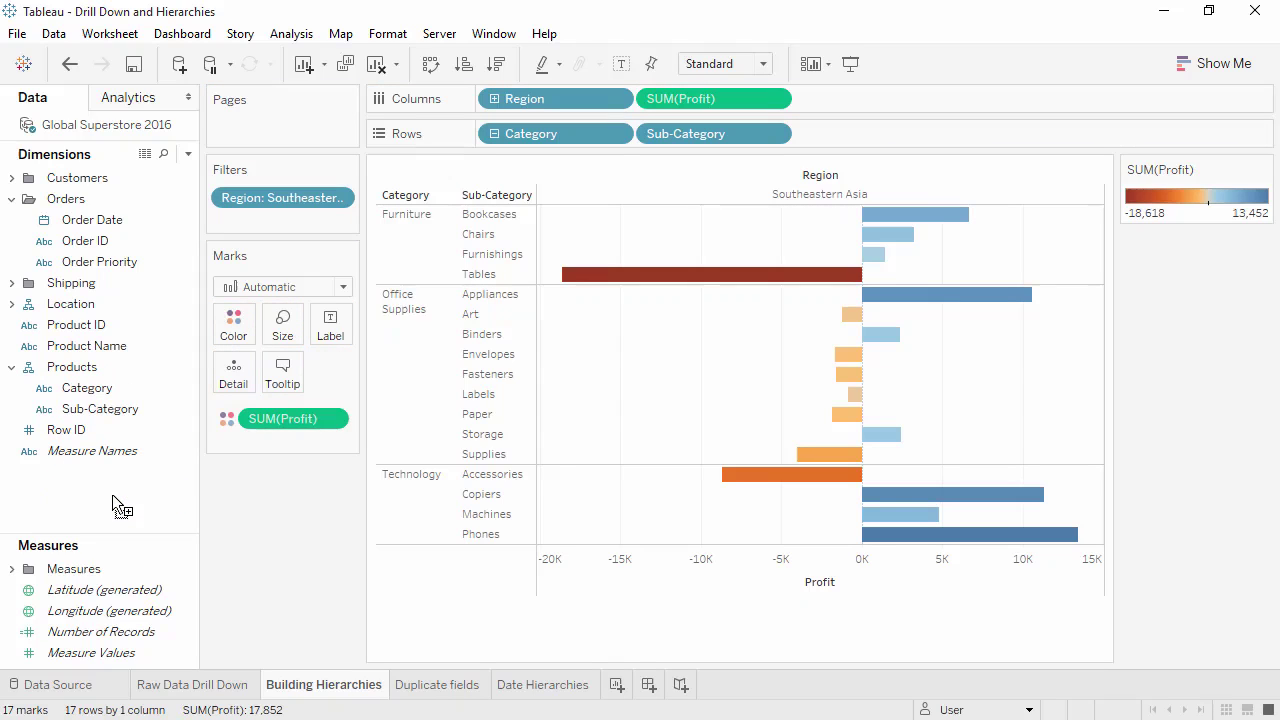
{"action": "right_click", "coordinate": [90, 369]}
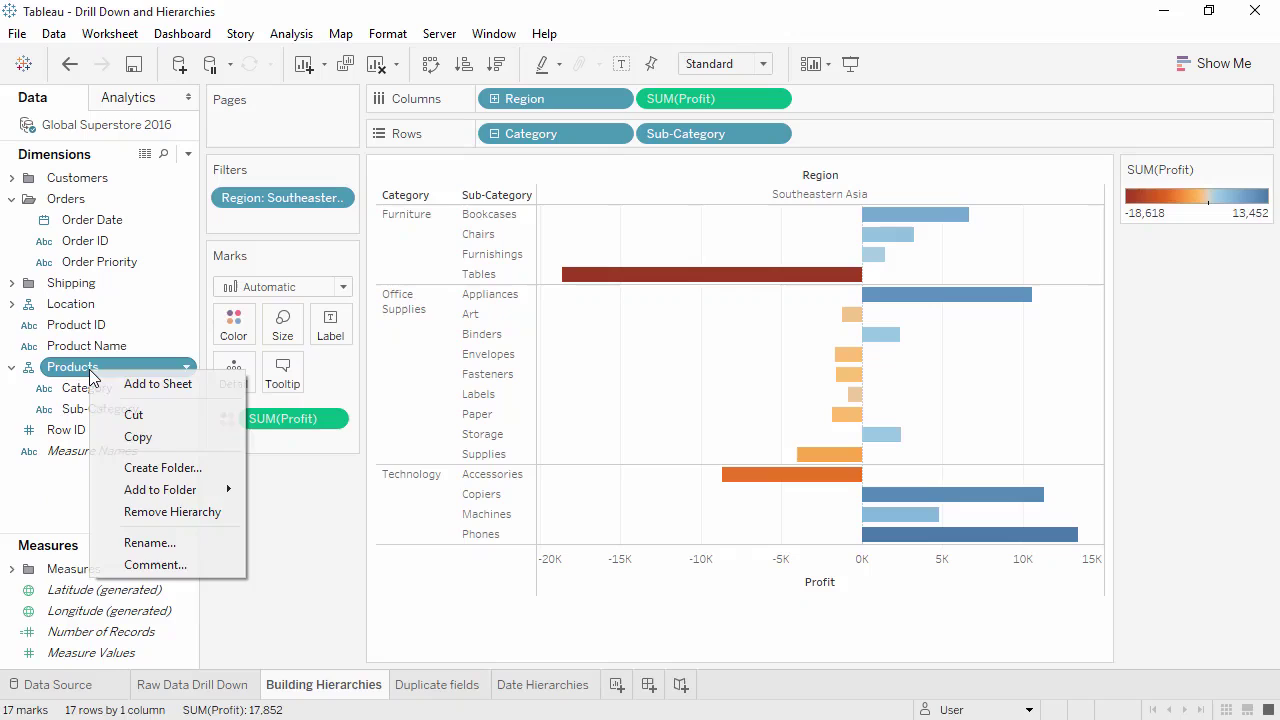
{"action": "left_click", "coordinate": [145, 512]}
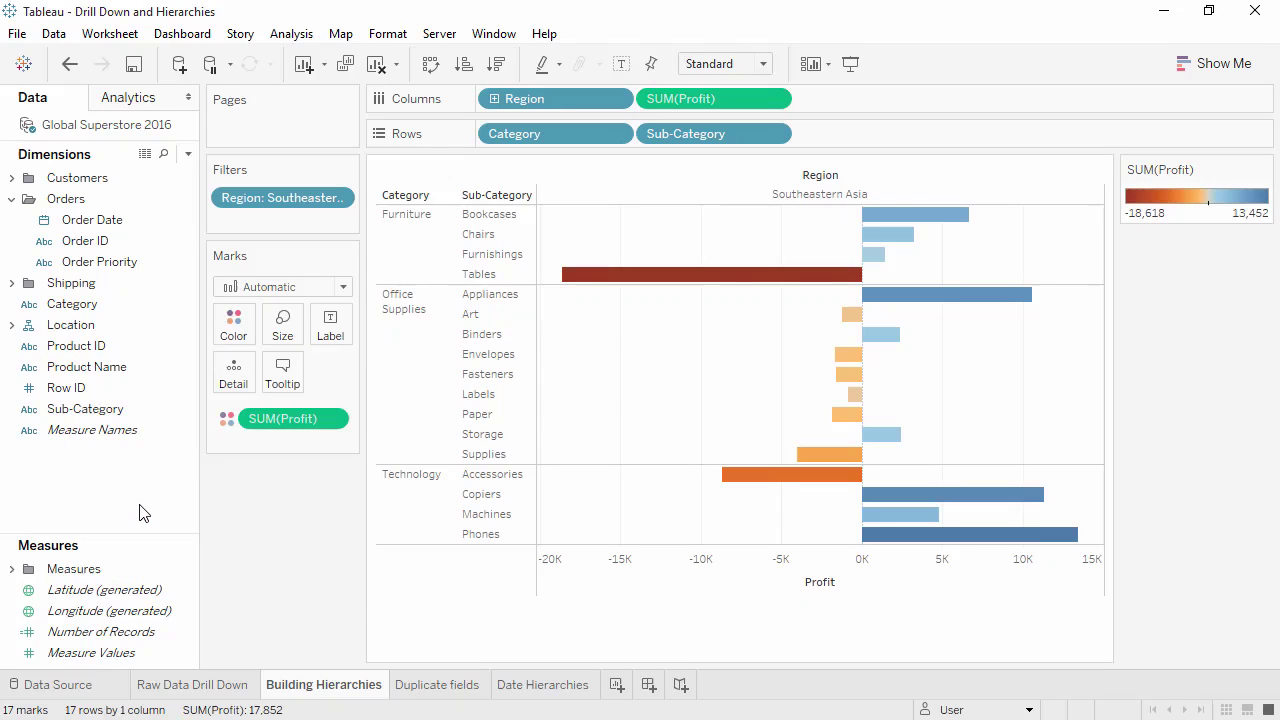
{"action": "left_click", "coordinate": [72, 64]}
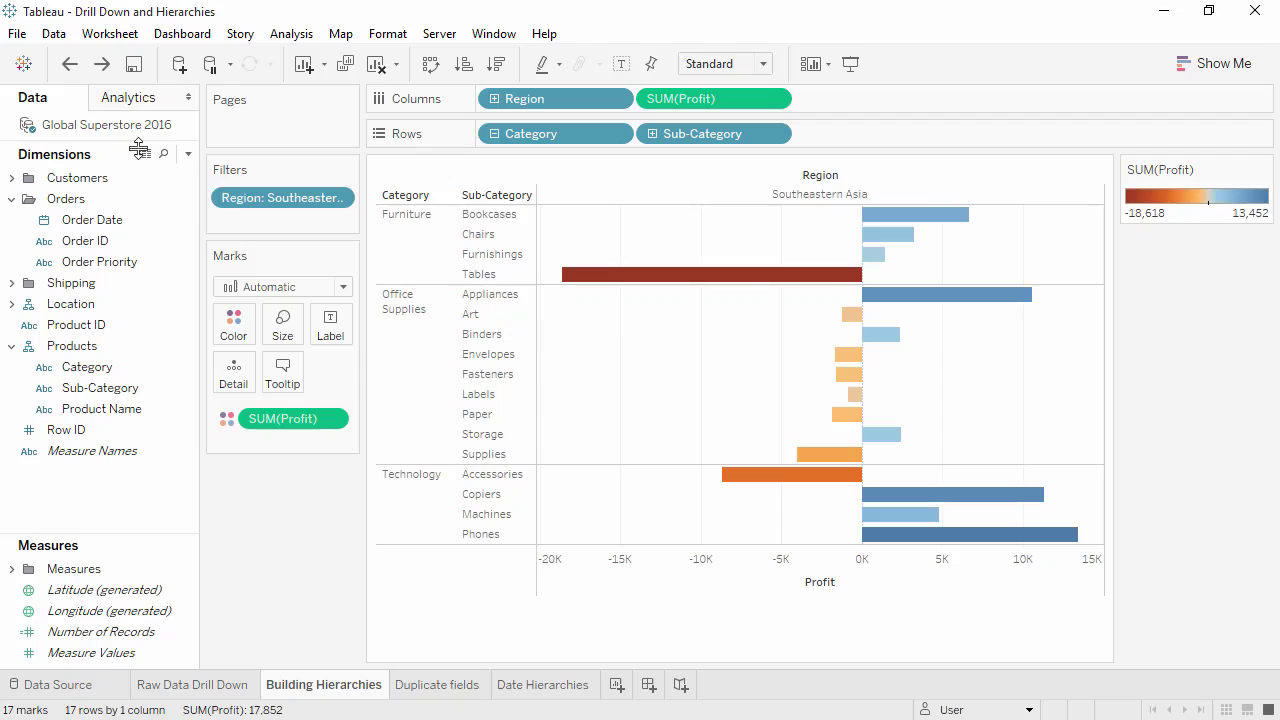
{"action": "left_click", "coordinate": [428, 686]}
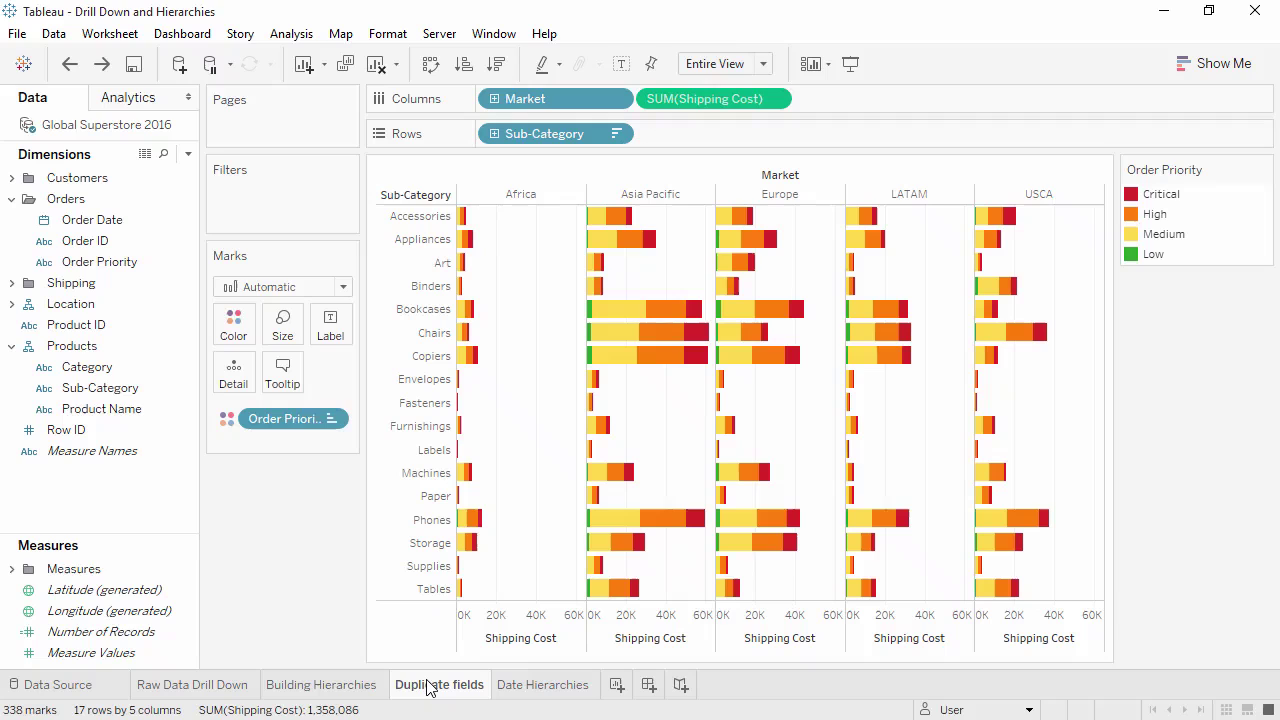
Duplicate Sub-Category and put Sub-Category (copy) on Rows in place of the original.
{"action": "left_click", "coordinate": [122, 392]}
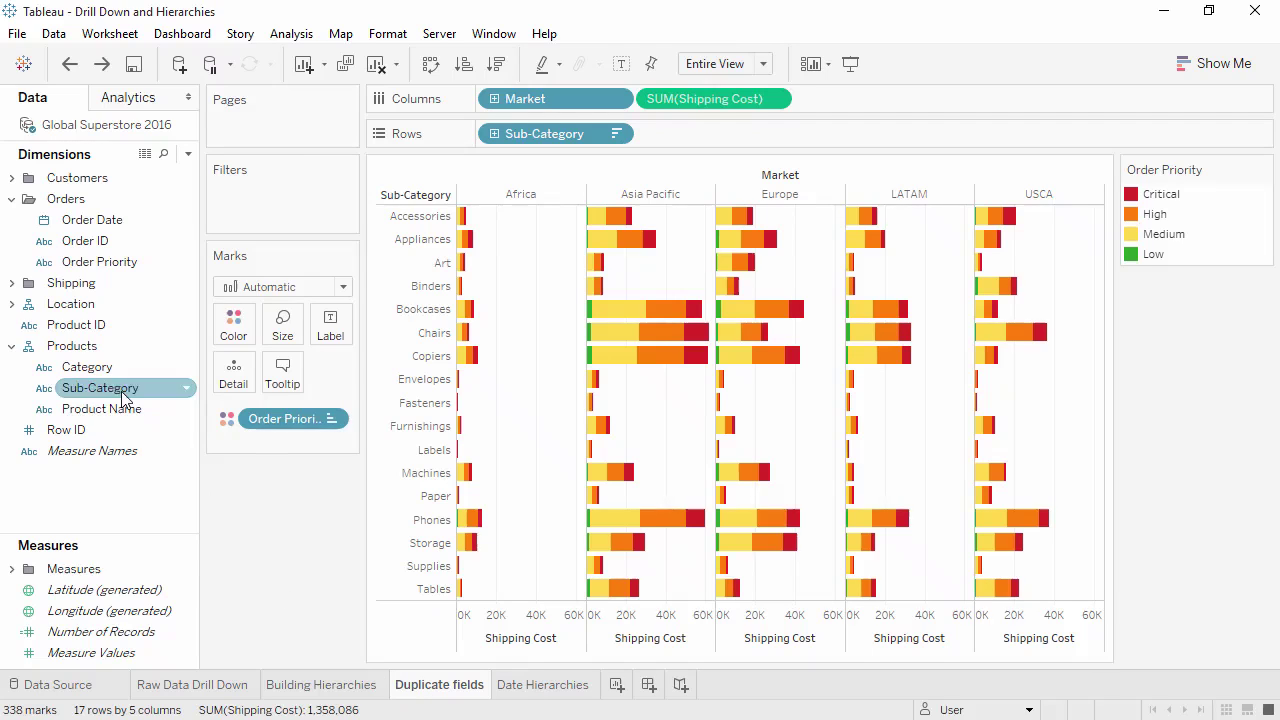
{"action": "right_click", "coordinate": [122, 395]}
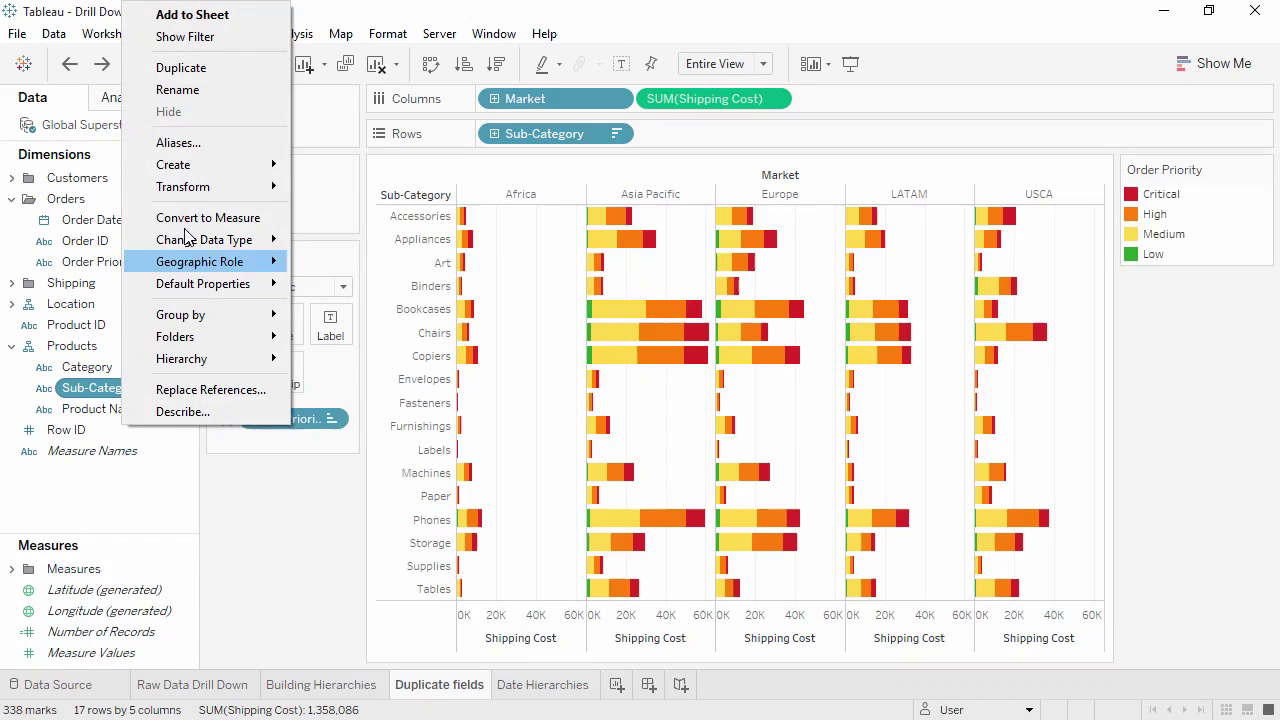
{"action": "left_click", "coordinate": [199, 69]}
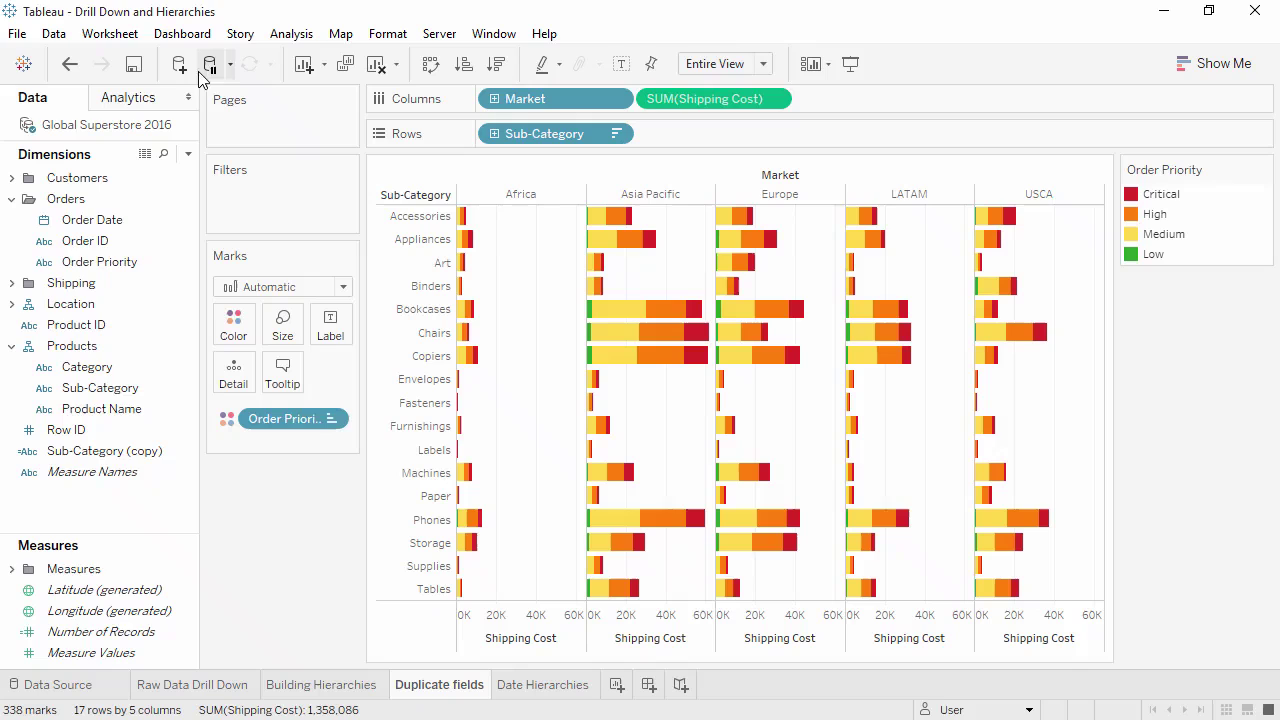
{"action": "left_click_drag", "start_coordinate": [98, 449], "coordinate": [561, 133]}
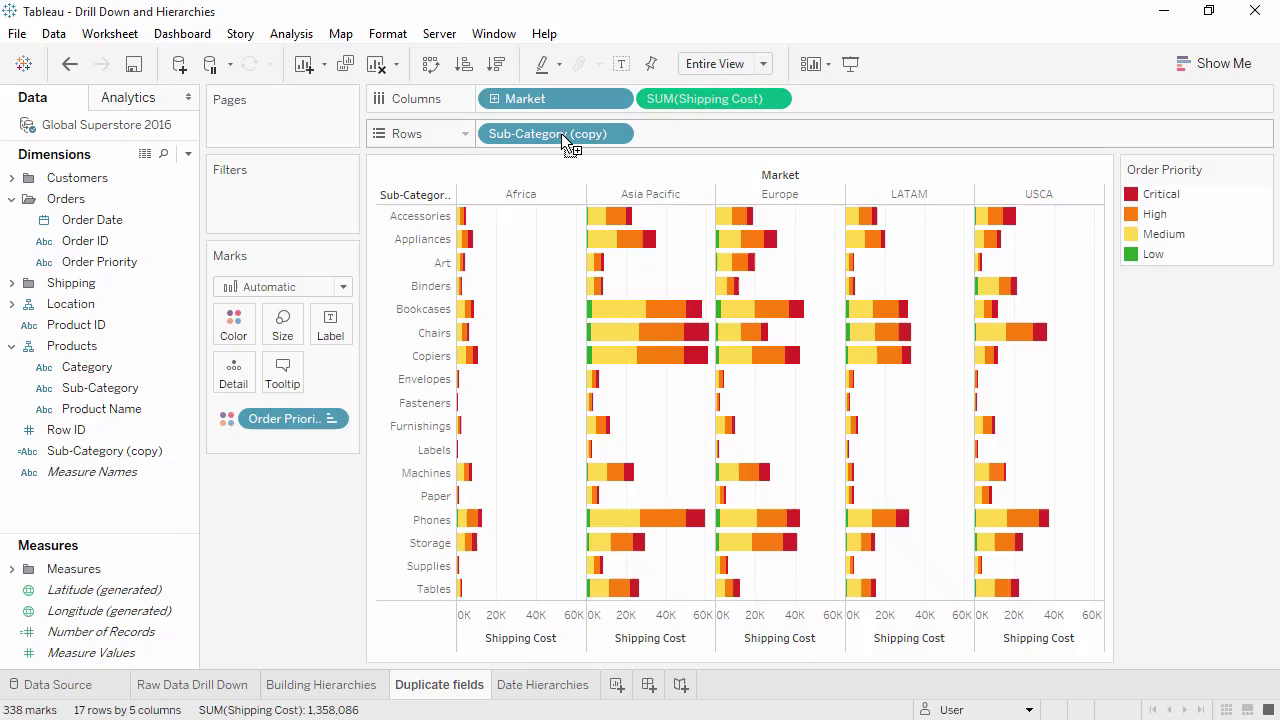
Plot Sales by Order Date year, drill to quarter and month, then remove the QUARTER level.
{"action": "left_click", "coordinate": [545, 685]}
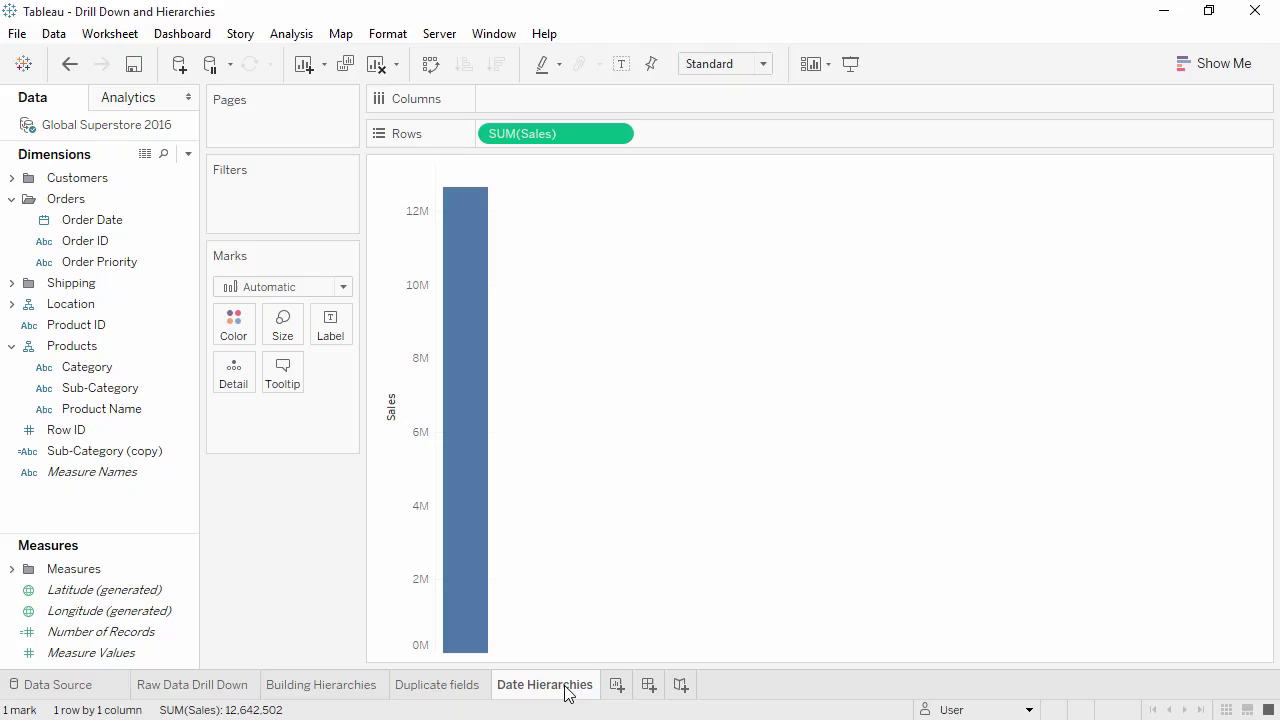
{"action": "left_click", "coordinate": [134, 222]}
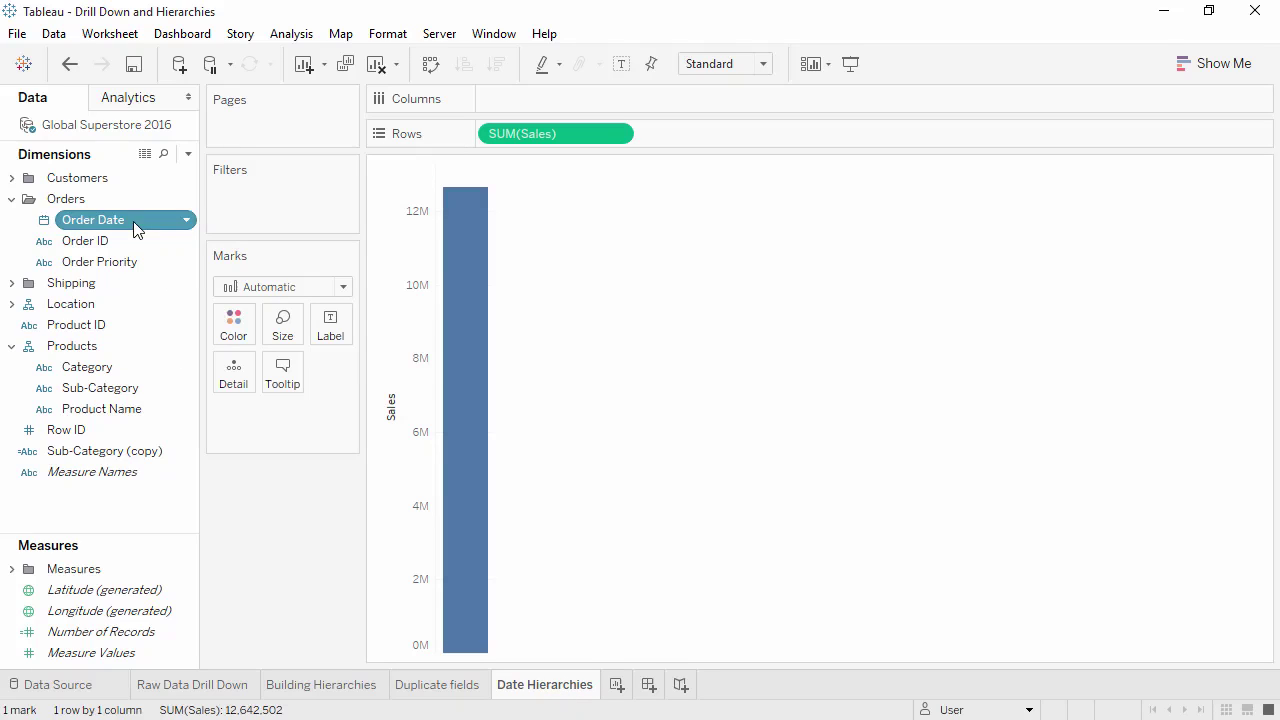
{"action": "left_click_drag", "start_coordinate": [137, 229], "coordinate": [503, 108]}
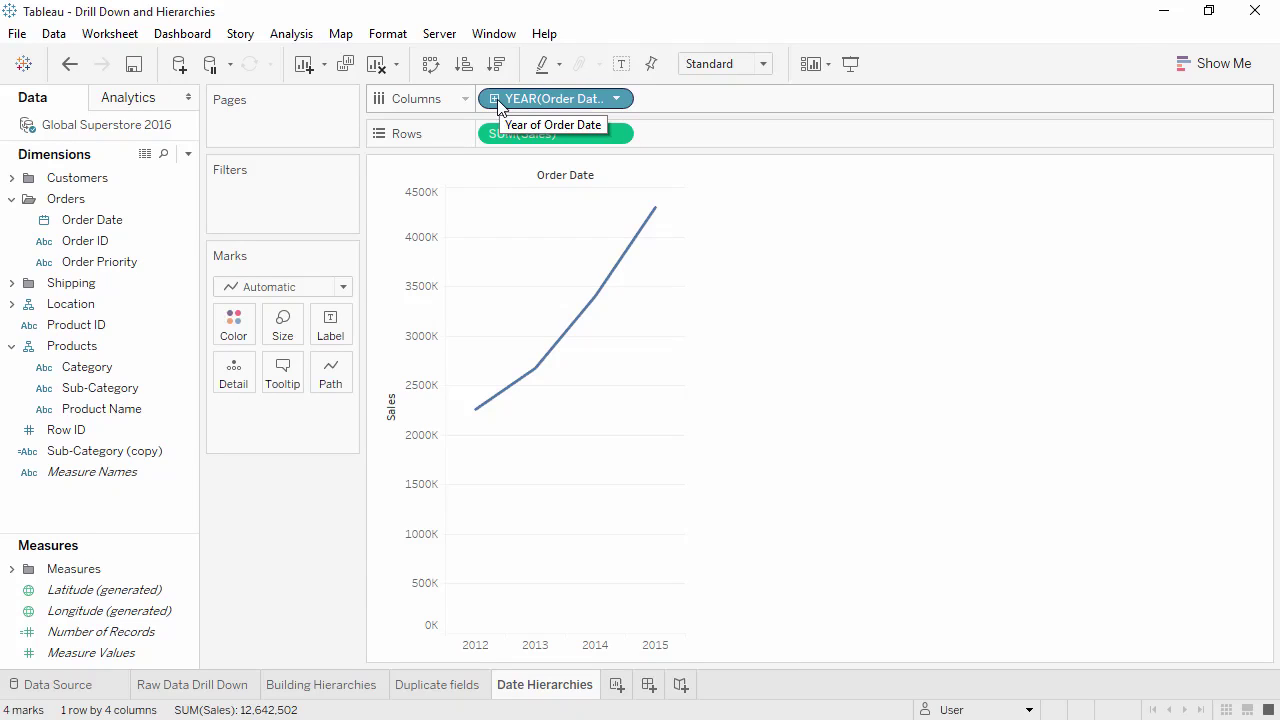
{"action": "left_click", "coordinate": [496, 99]}
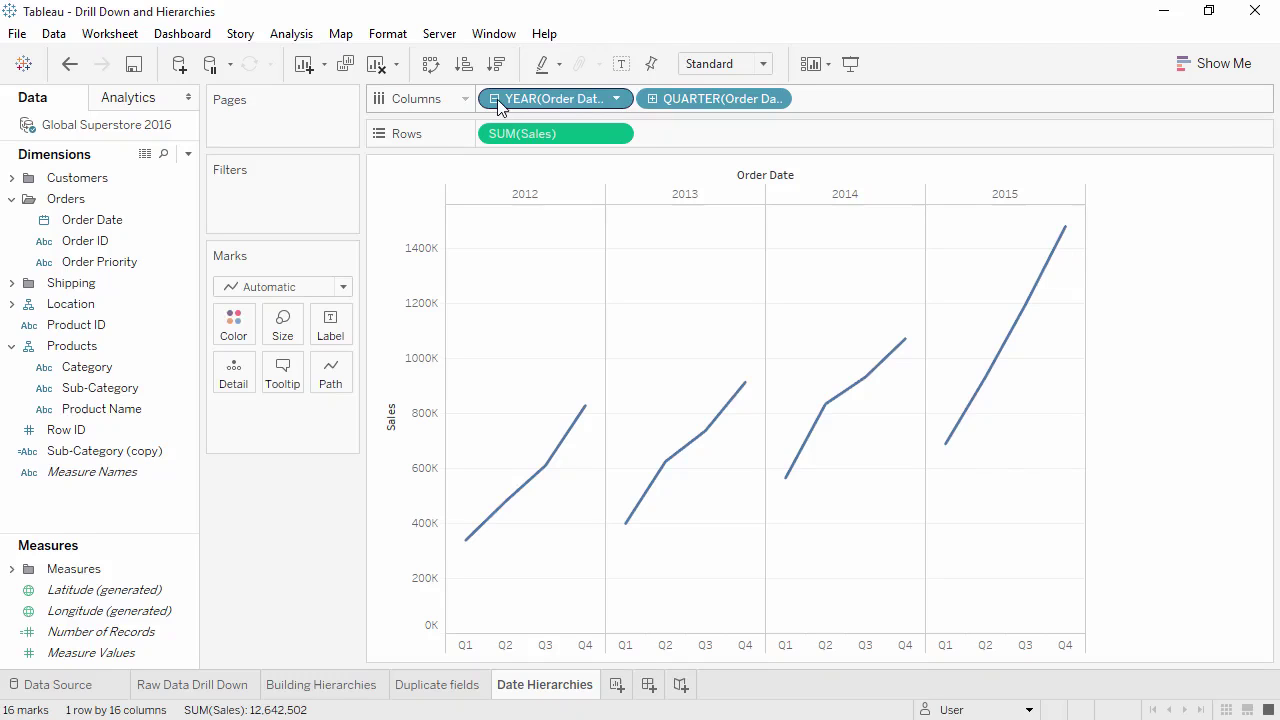
{"action": "left_click", "coordinate": [653, 99]}
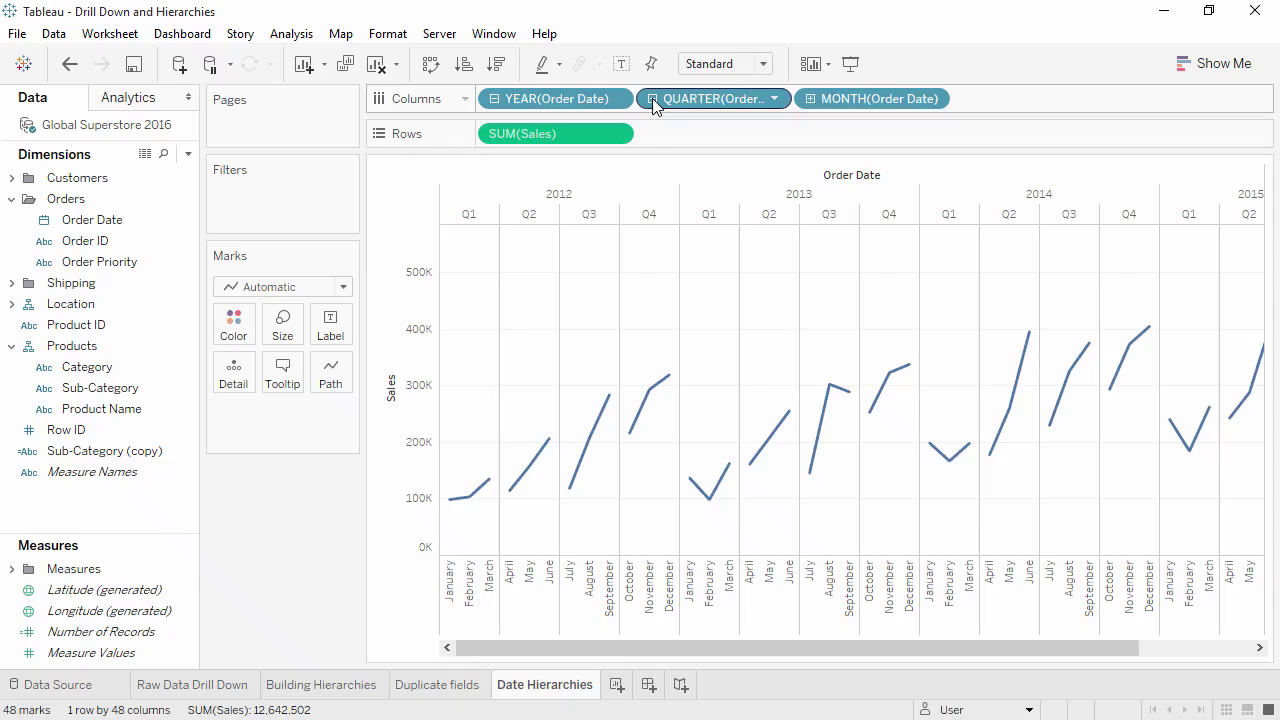
{"action": "left_click_drag", "start_coordinate": [698, 98], "coordinate": [290, 497]}
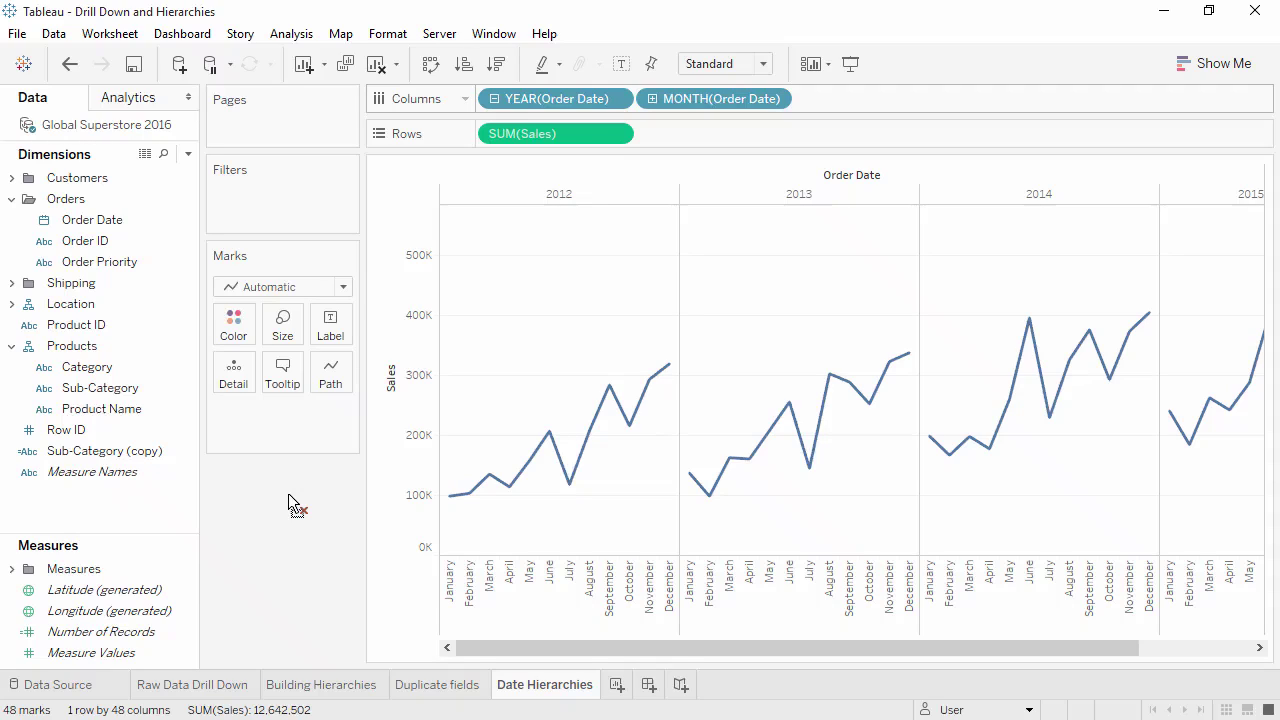
Collapse Order Date to years, then make it a continuous Quarter timeline.
{"action": "left_click", "coordinate": [494, 100]}
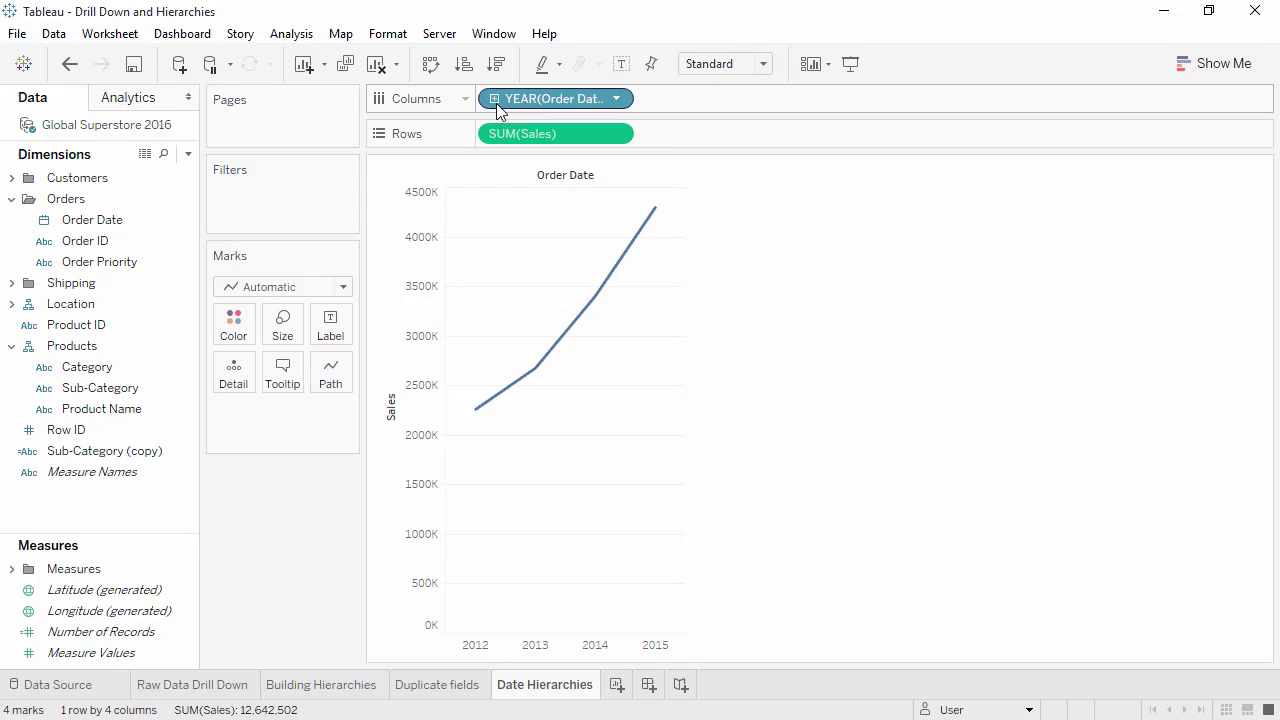
{"action": "left_click", "coordinate": [619, 100]}
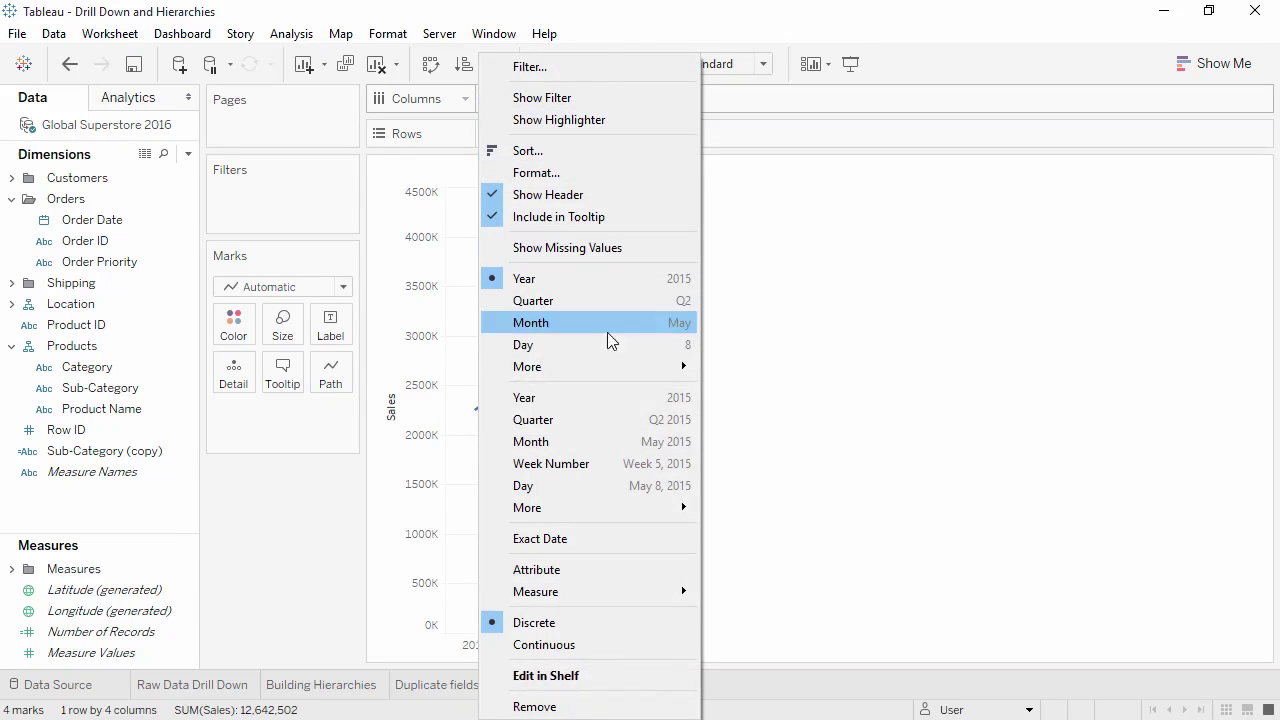
{"action": "left_click", "coordinate": [596, 420]}
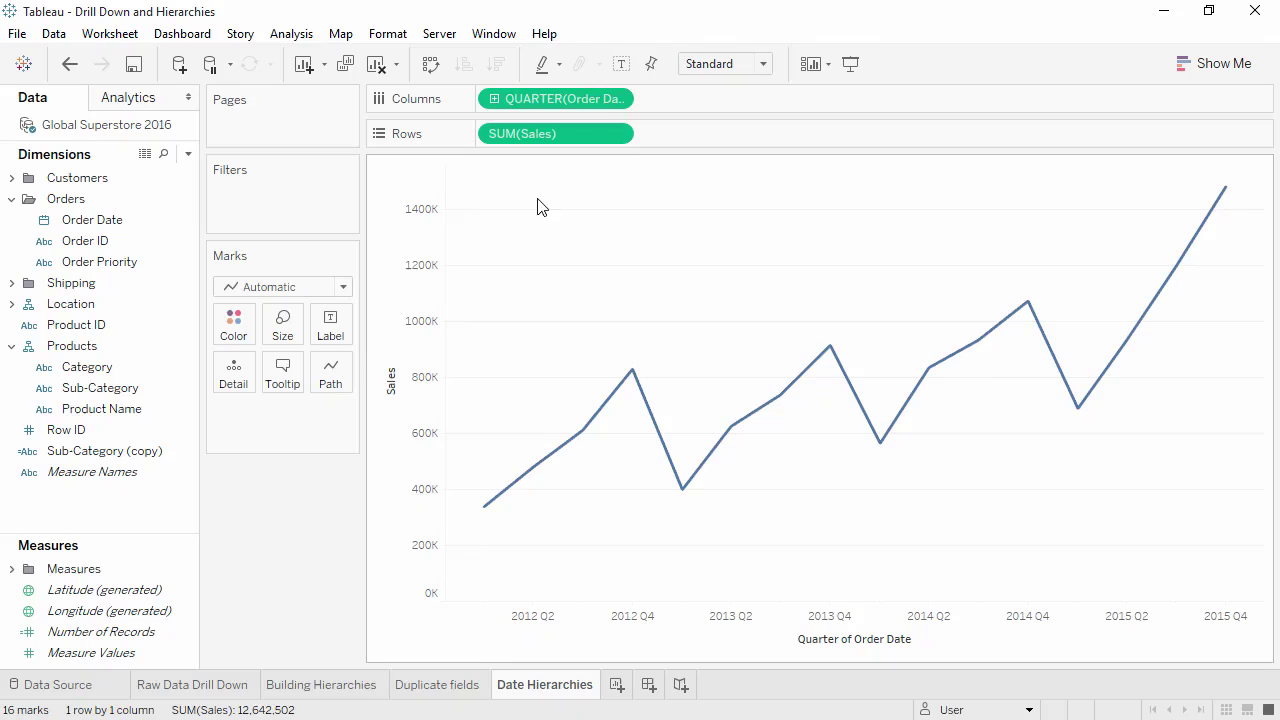
Drill the timeline to months and weeks, then set it back to continuous Month.
{"action": "left_click", "coordinate": [495, 99]}
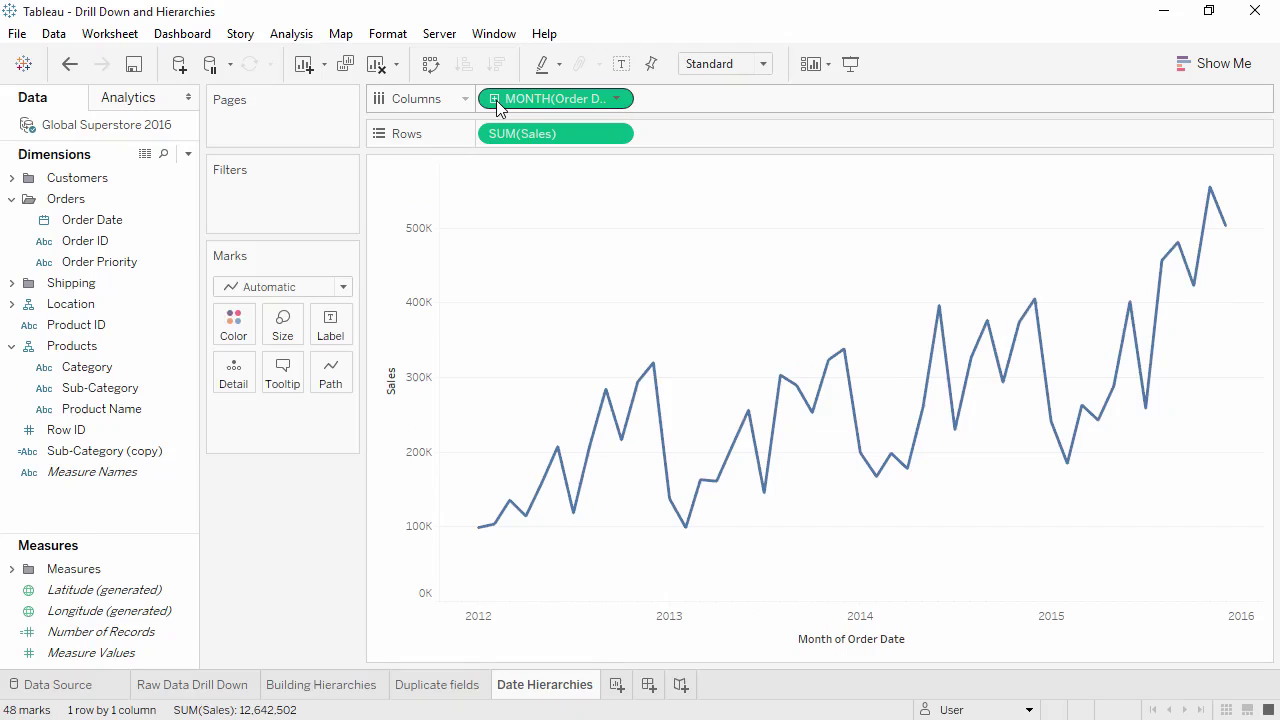
{"action": "left_click", "coordinate": [495, 99]}
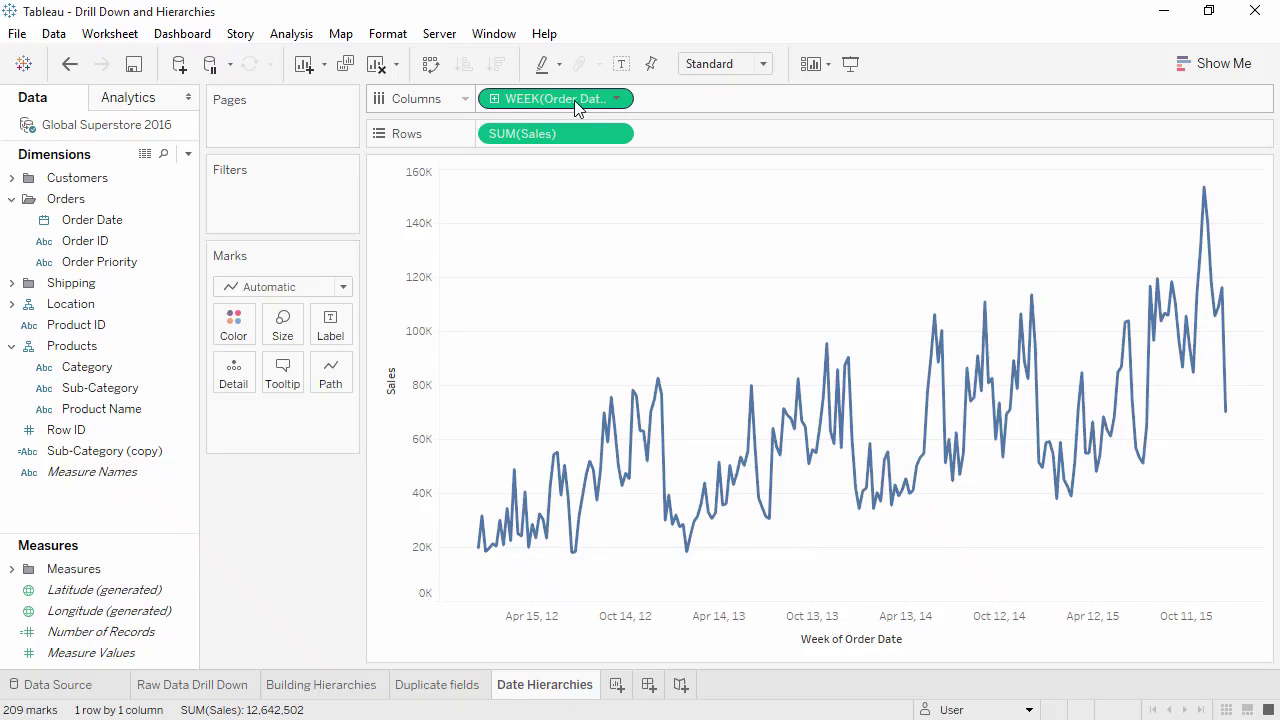
{"action": "left_click", "coordinate": [616, 100]}
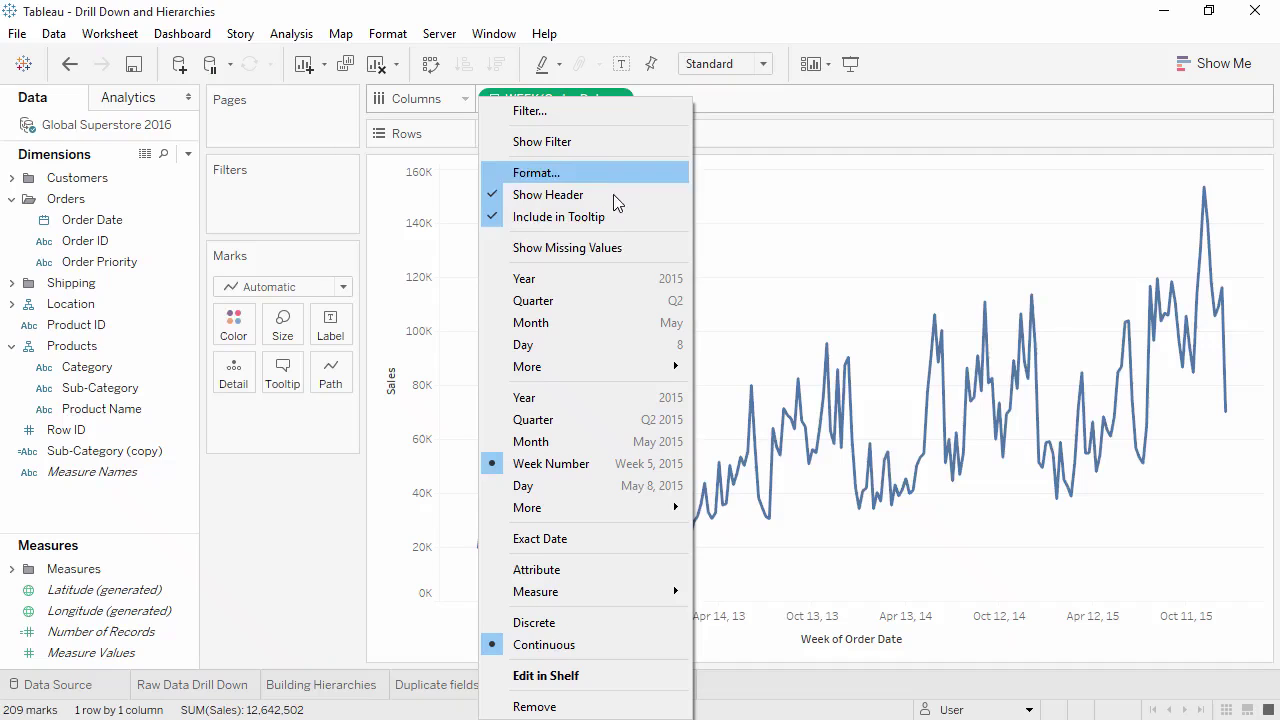
{"action": "left_click", "coordinate": [587, 455]}
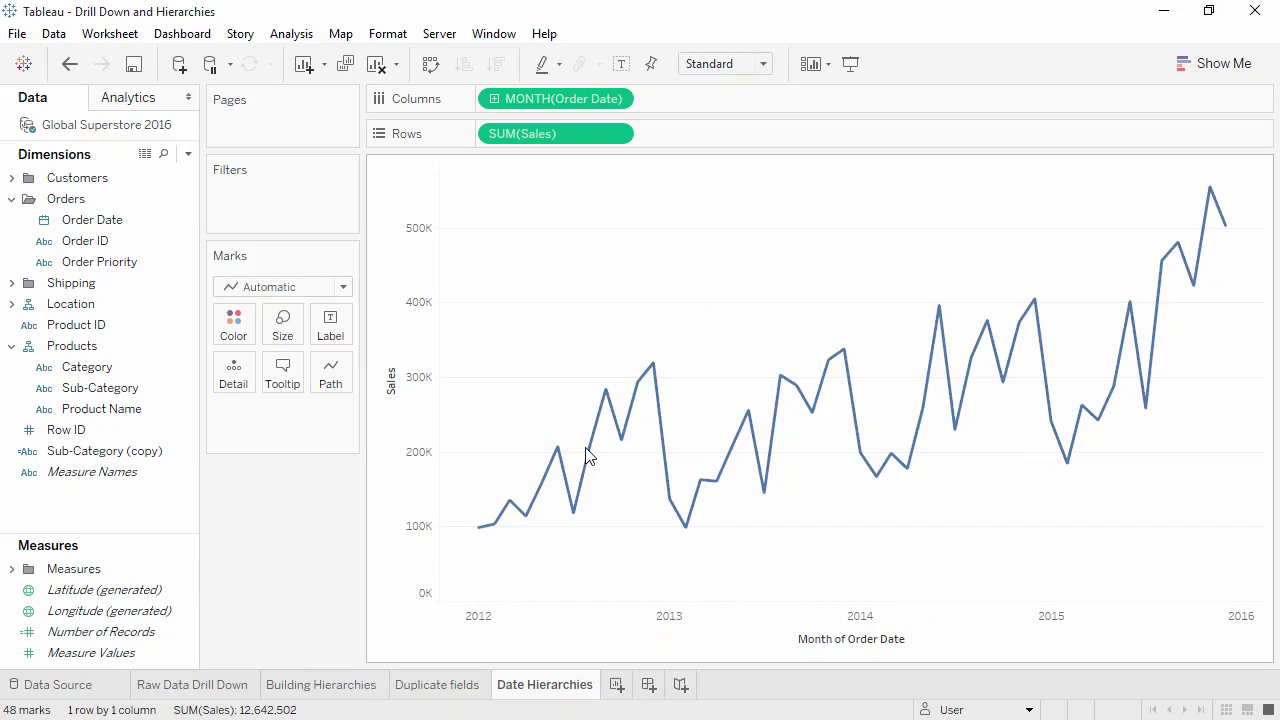